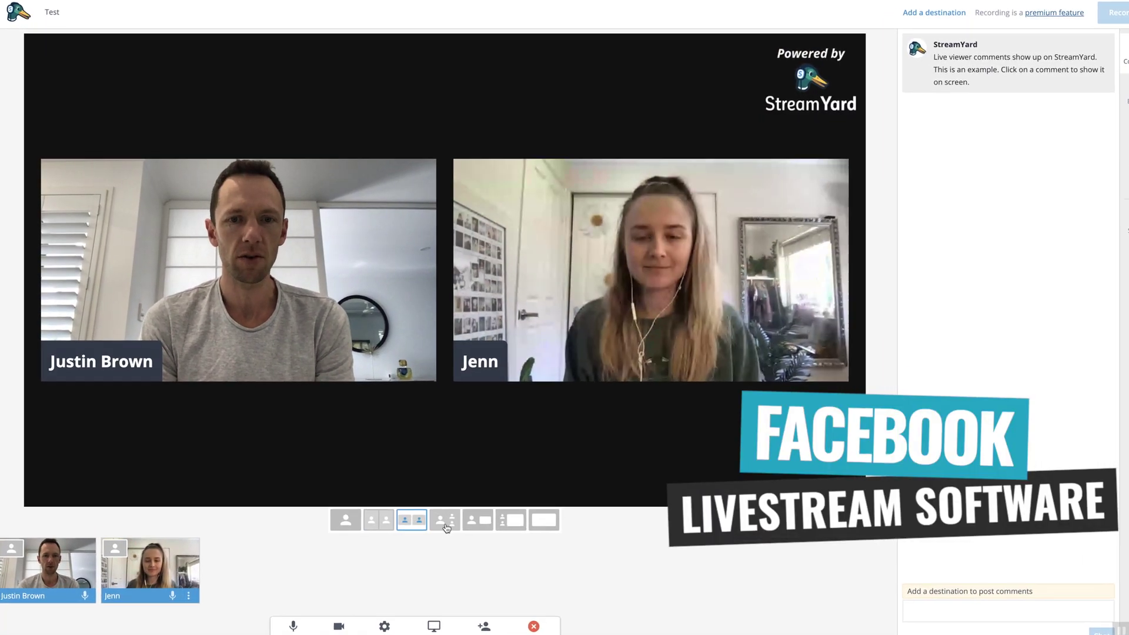
# Try the large-host-with-inset layout on the StreamYard stage, then the full side-by-side layout.
pyautogui.click(439, 516)
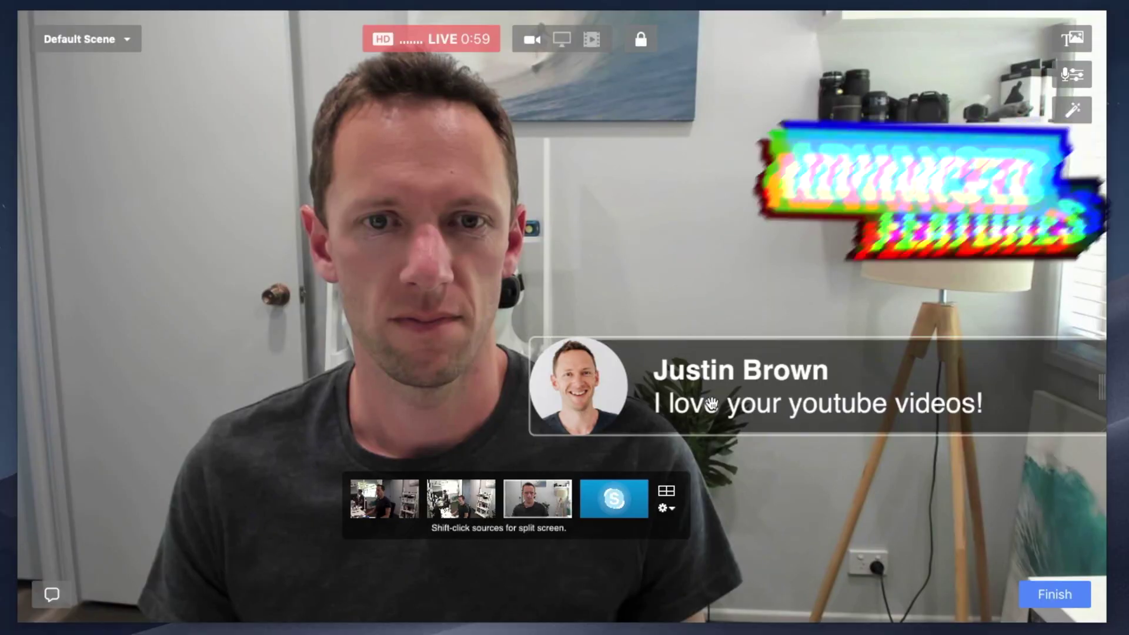
pyautogui.moveTo(711, 404); pyautogui.dragTo(238, 421)
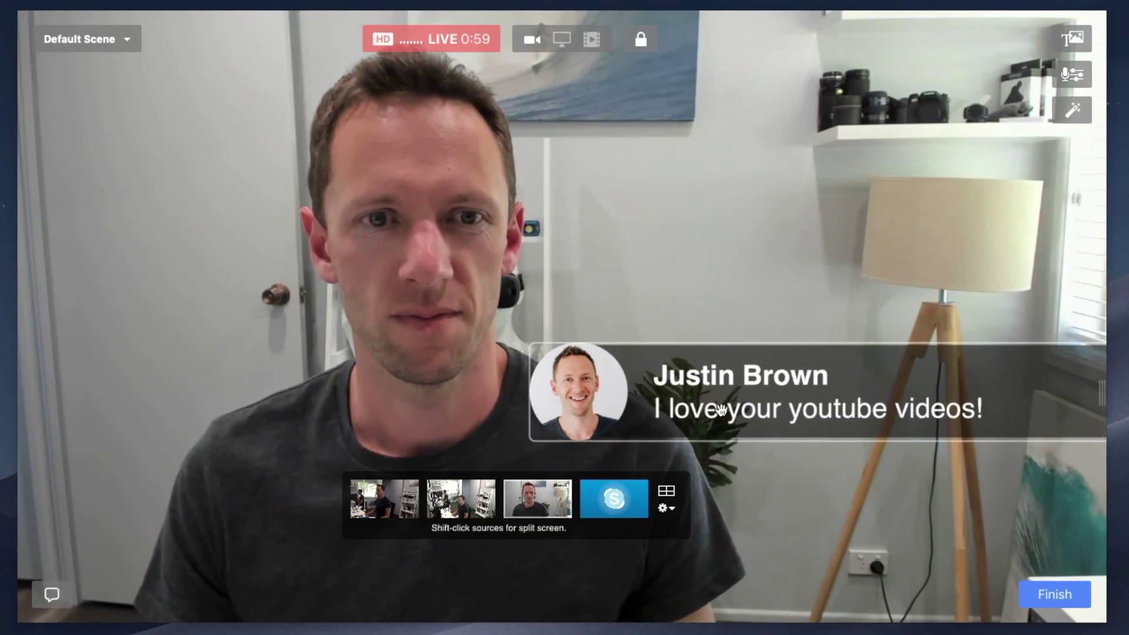
pyautogui.moveTo(722, 409); pyautogui.dragTo(219, 421)
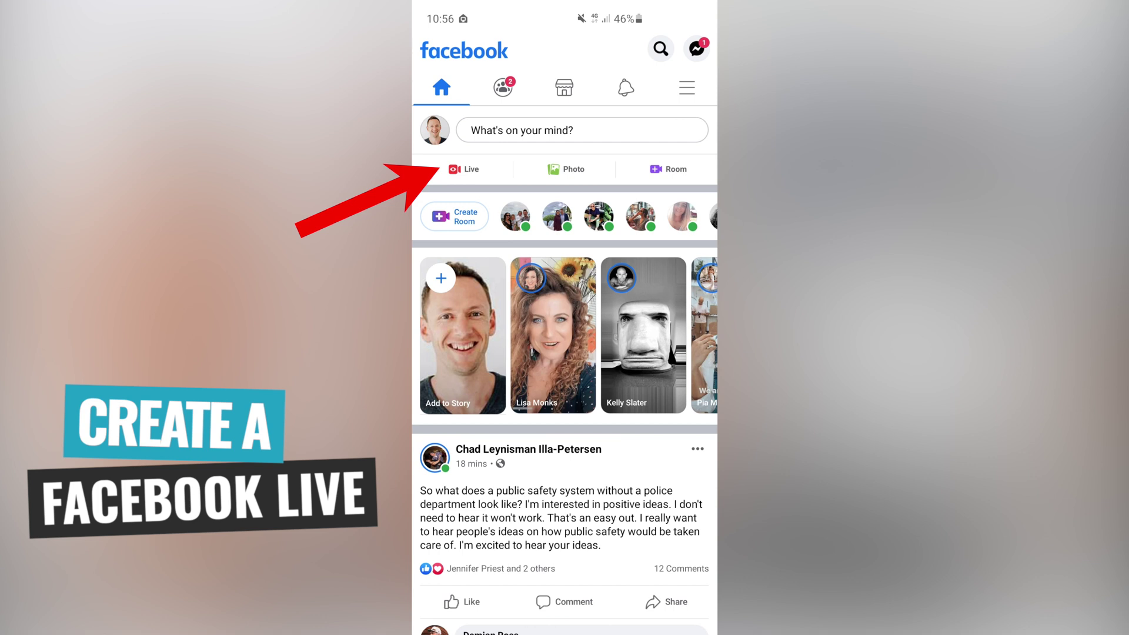
# Start a new Facebook live video and set its audience to Specific friends.
pyautogui.click(465, 169)
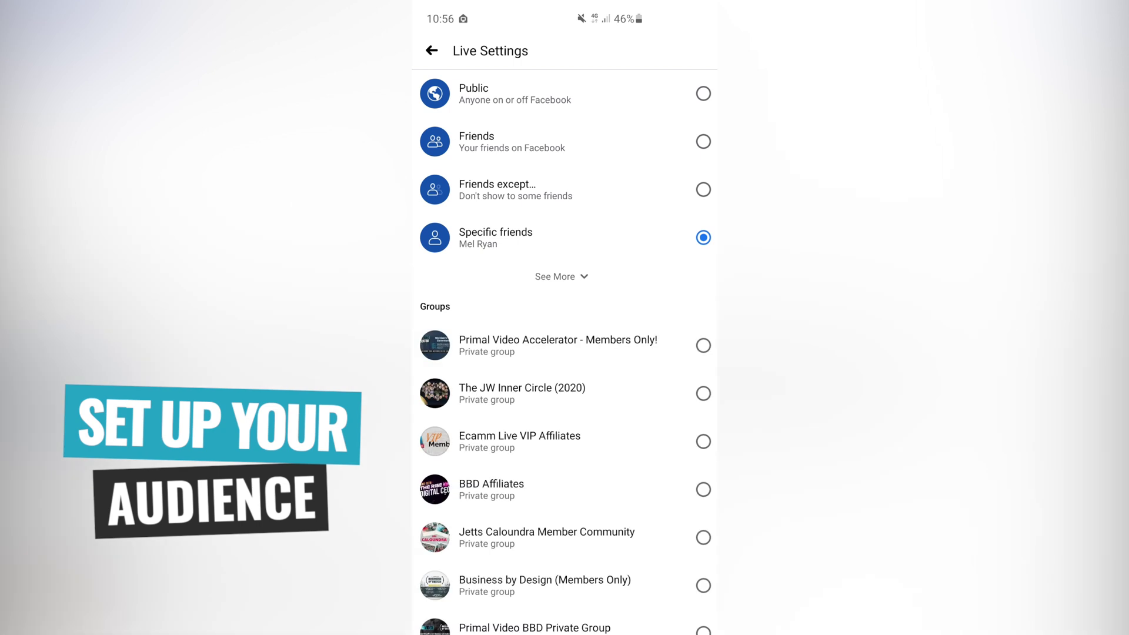
pyautogui.click(703, 94)
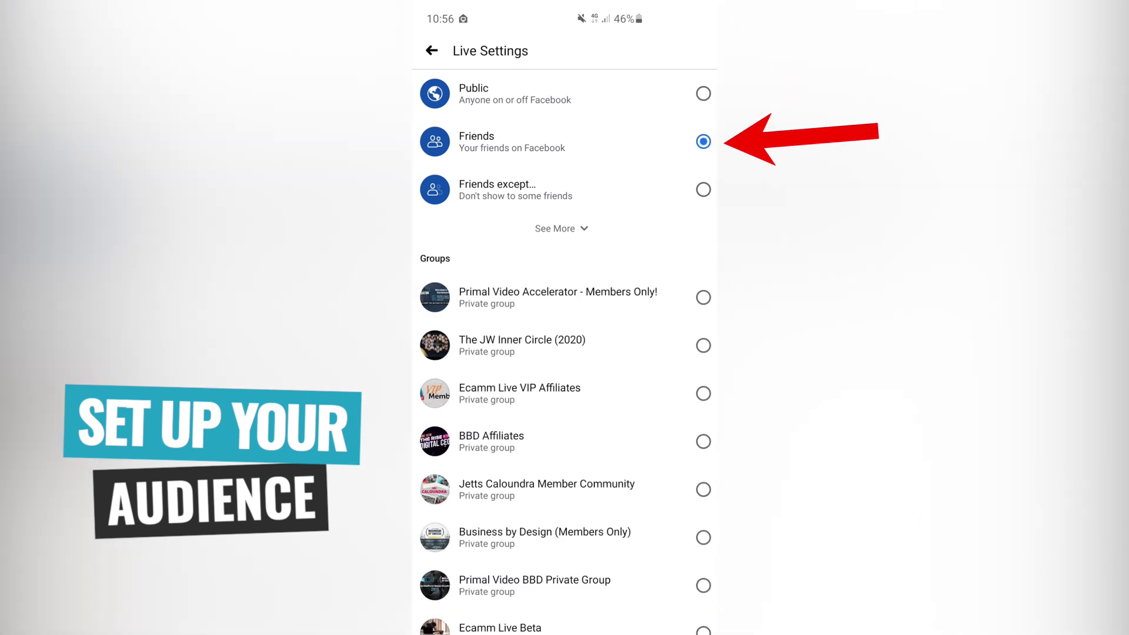
pyautogui.click(703, 189)
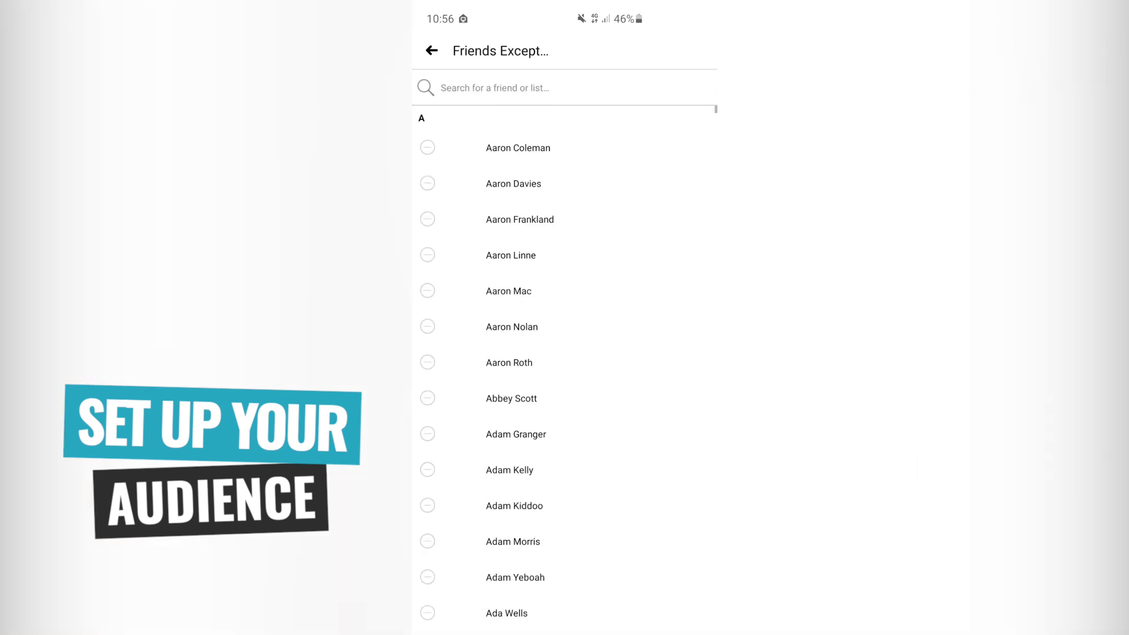
pyautogui.click(432, 50)
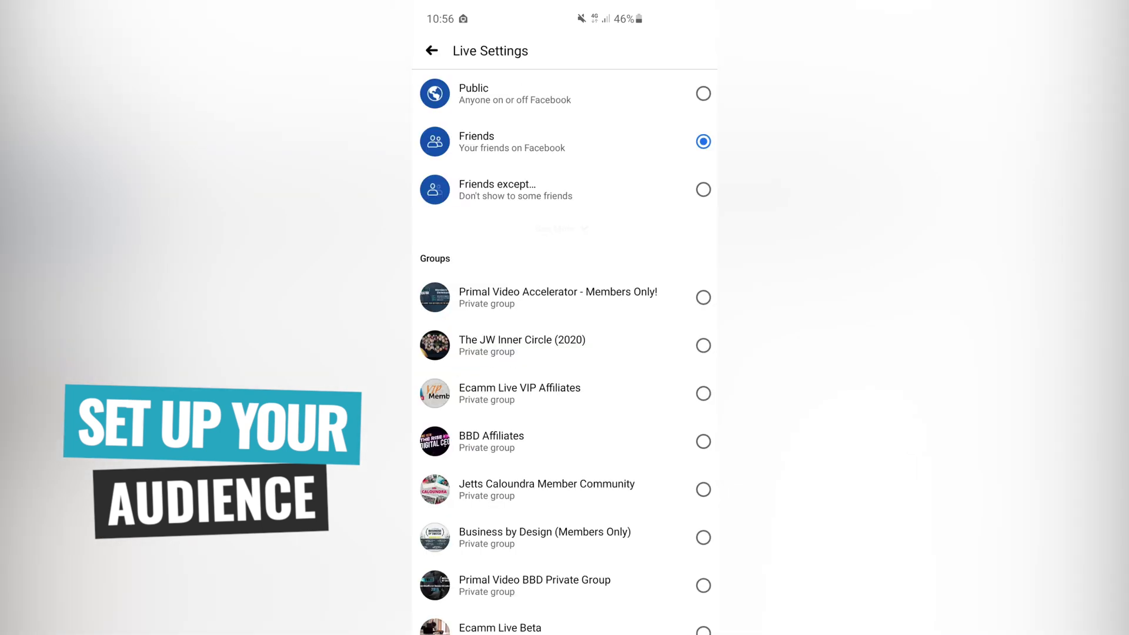
pyautogui.click(704, 237)
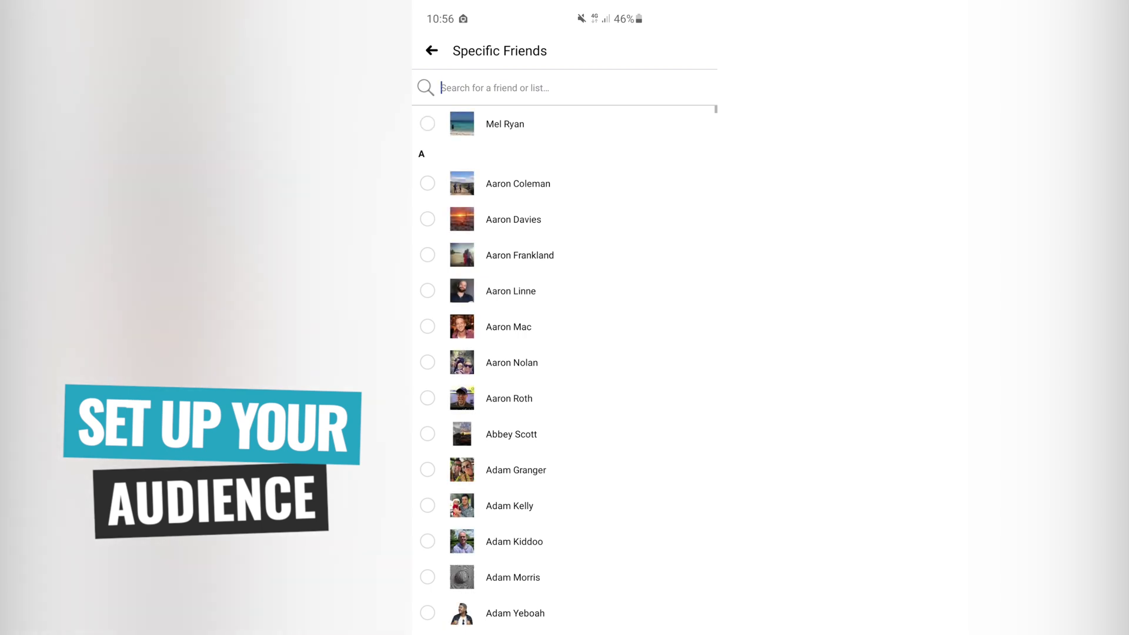
# Search for the guest, tick them as the only viewer, and return to the camera preview.
pyautogui.write('jen')
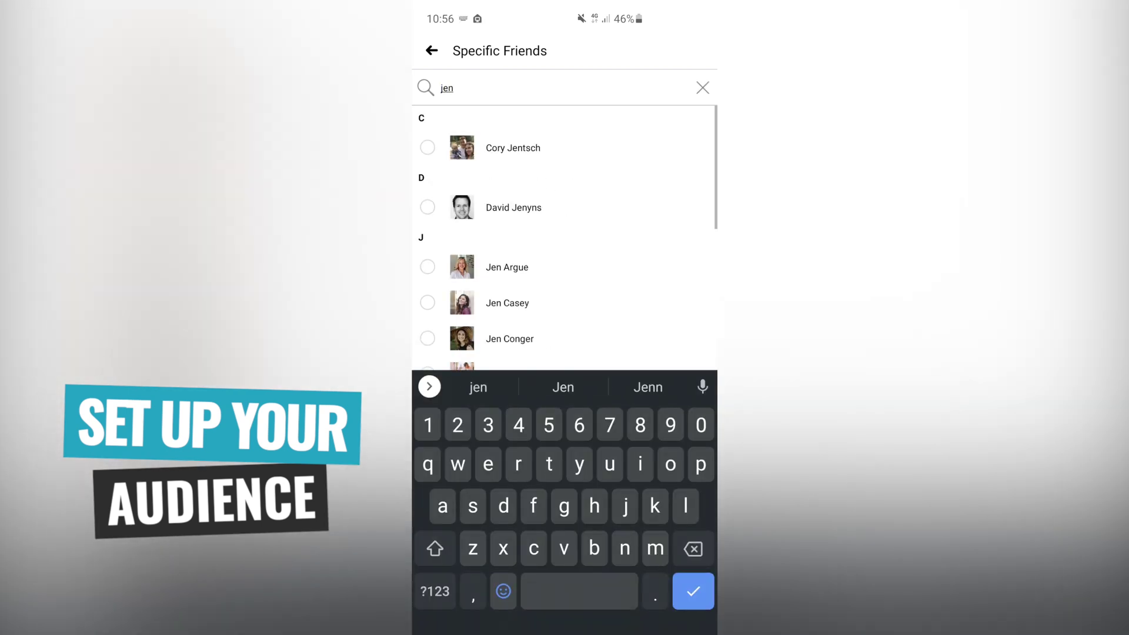
pyautogui.scroll(-5, 564, 227)
pyautogui.click(429, 293)
pyautogui.click(432, 50)
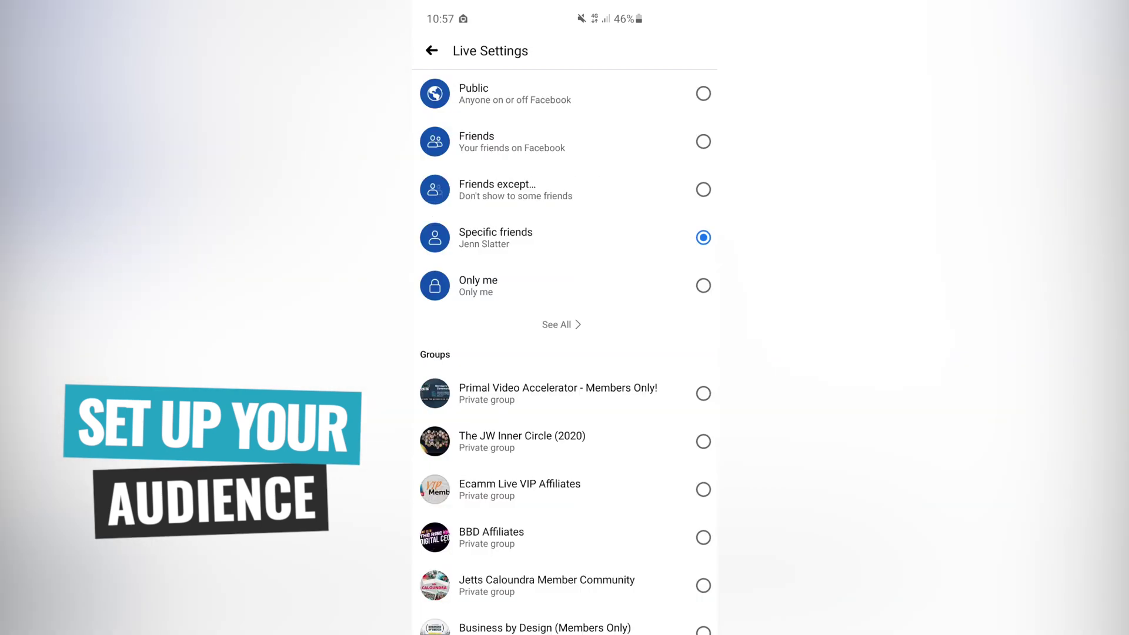
pyautogui.scroll(-8, 565, 353)
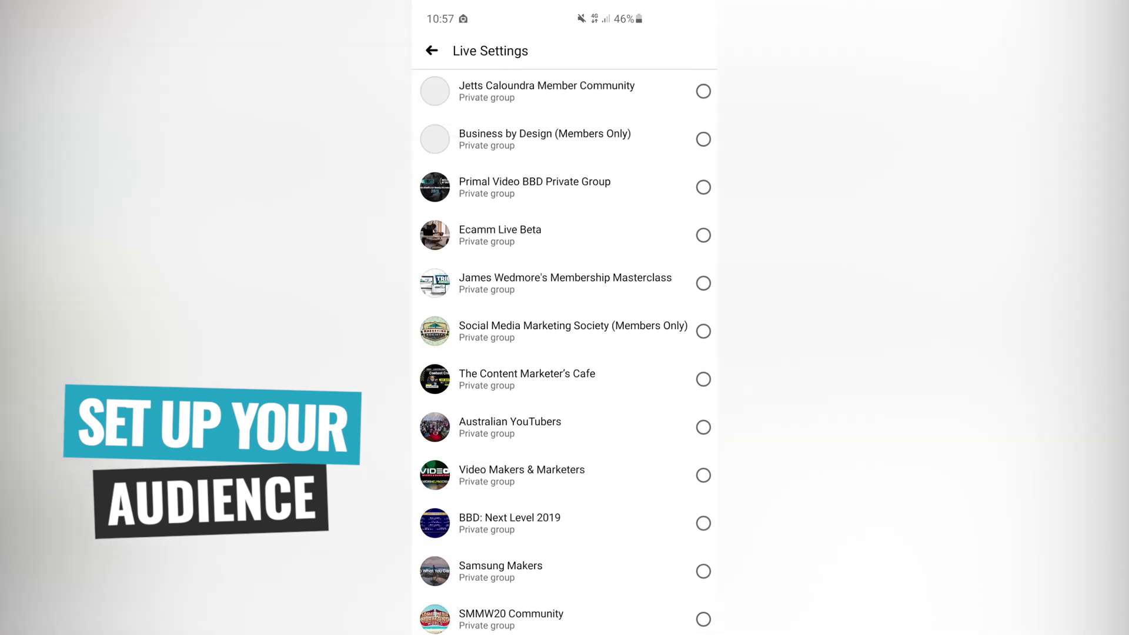
pyautogui.scroll(8, 565, 352)
pyautogui.click(431, 50)
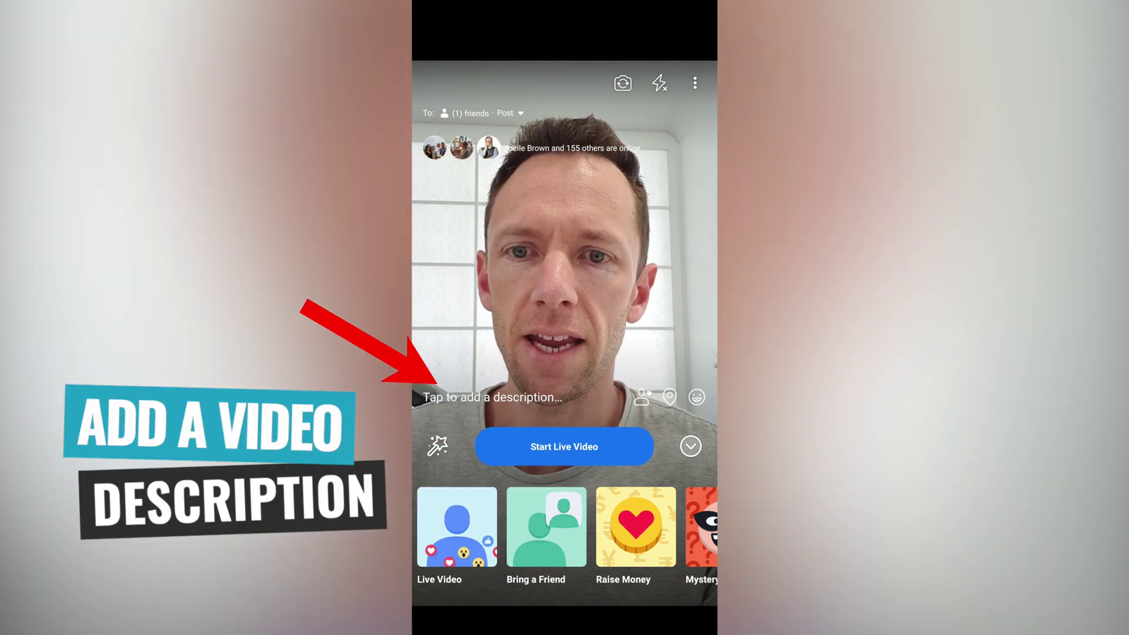
# Give the live video the description 'Test' and browse the live format carousel.
pyautogui.click(493, 398)
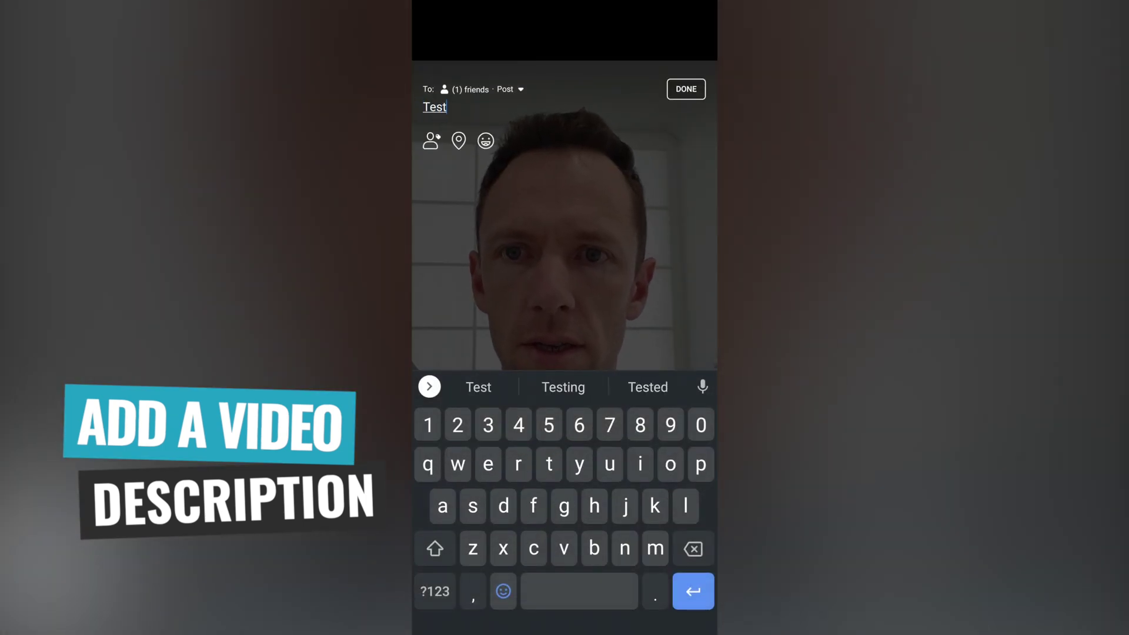
pyautogui.click(686, 89)
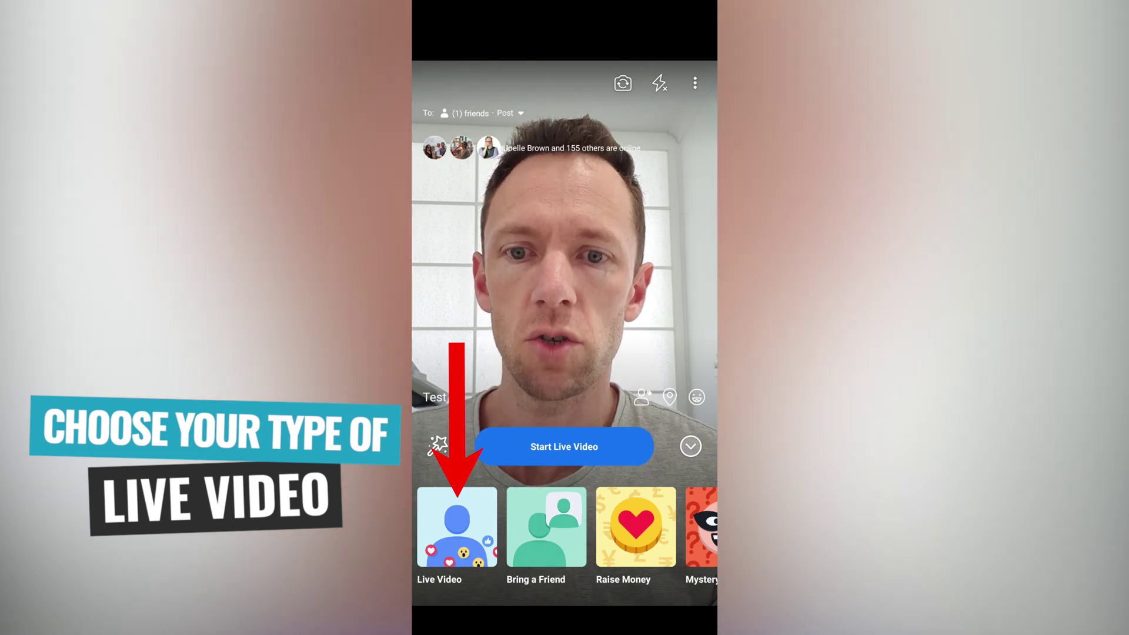
pyautogui.hscroll(3, 565, 529)
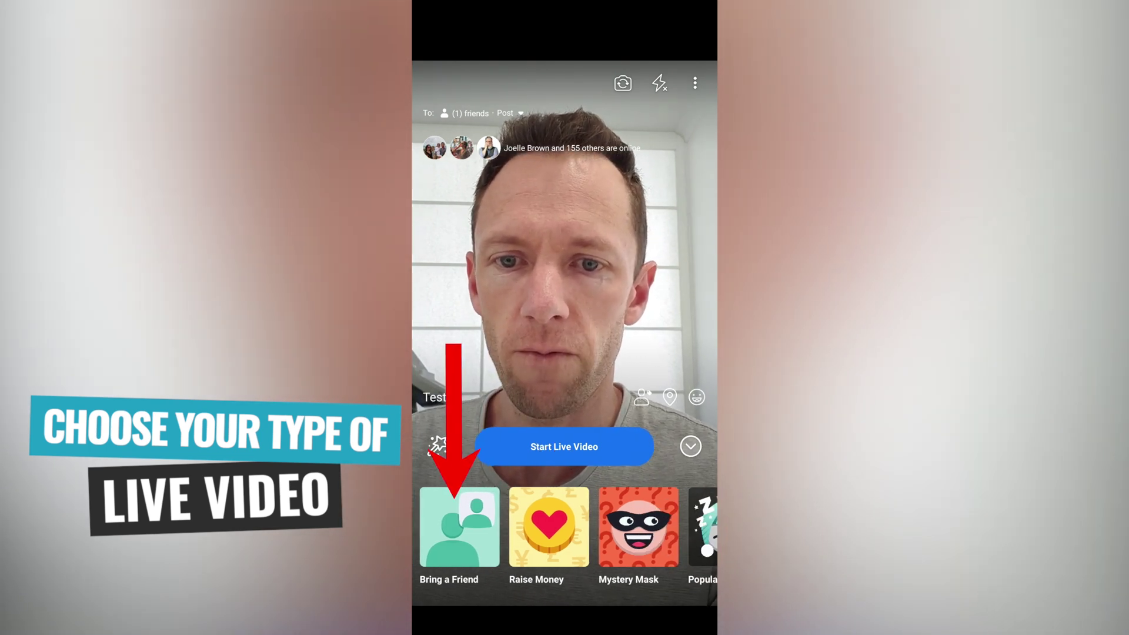
pyautogui.hscroll(5, 564, 529)
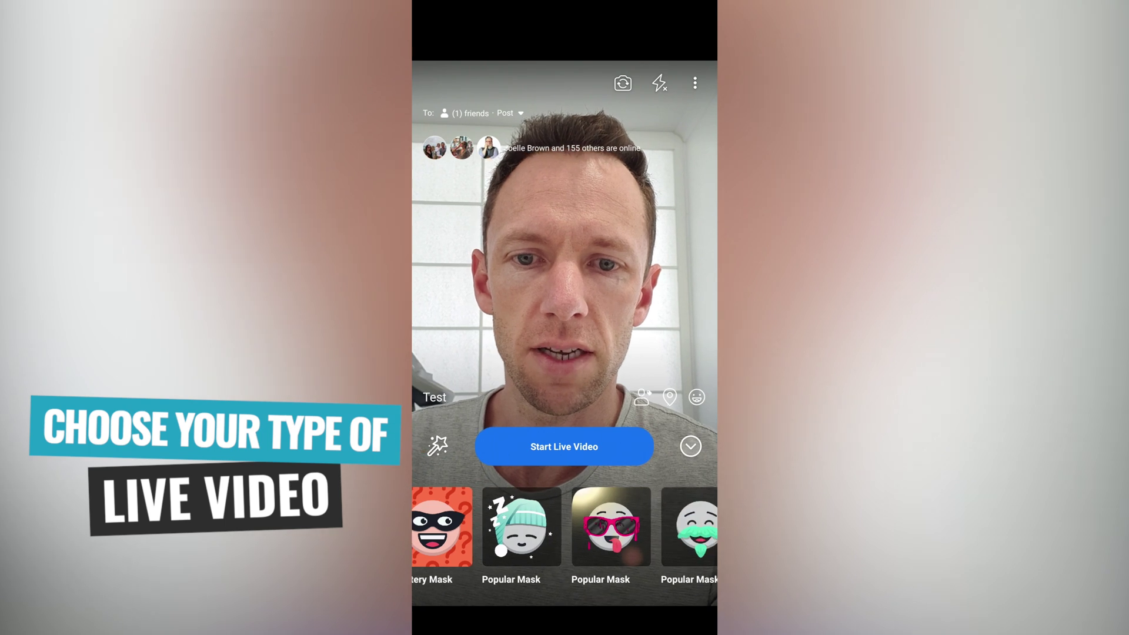
pyautogui.hscroll(-6, 565, 529)
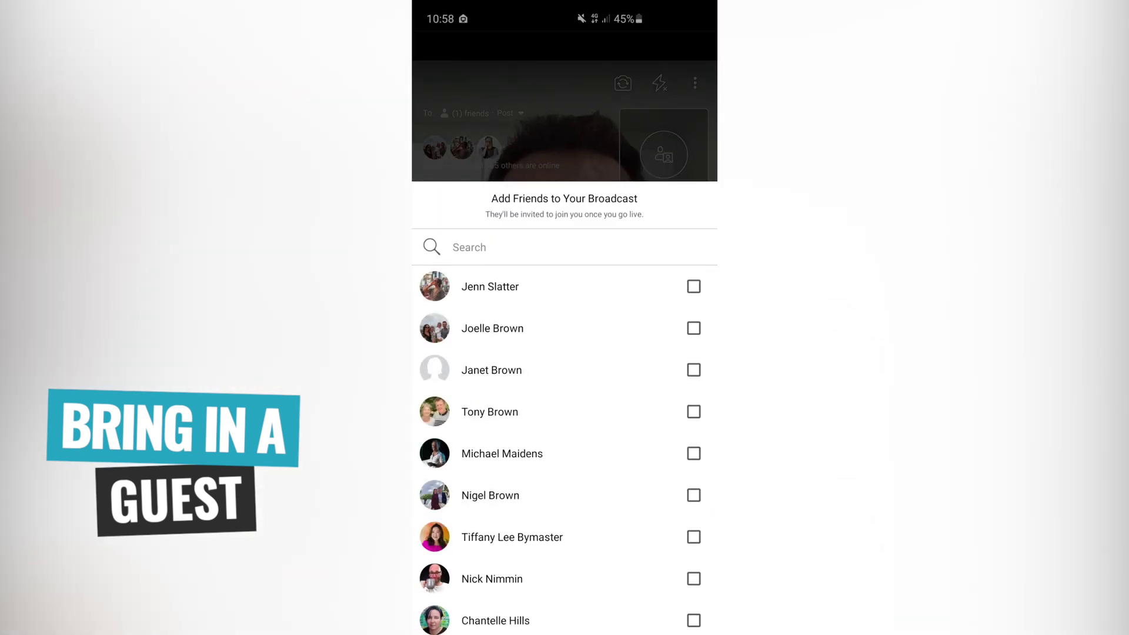
# Tick the guest in Add Friends to Your Broadcast to invite them.
pyautogui.click(693, 286)
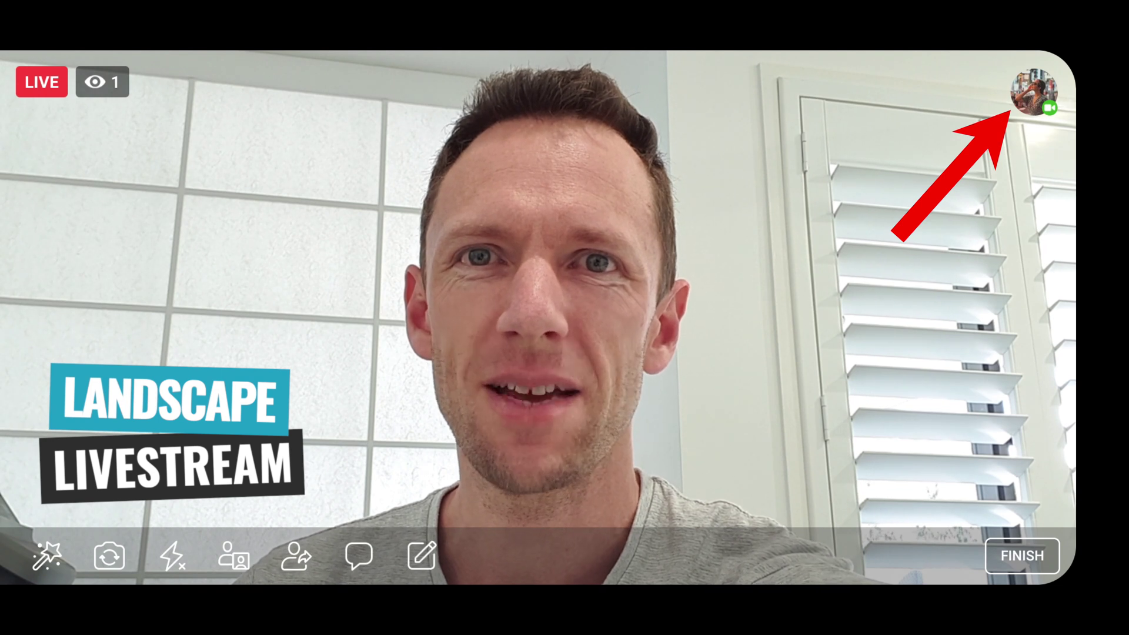
# Accept the guest's join request in the live broadcast and add them on camera.
pyautogui.click(1033, 91)
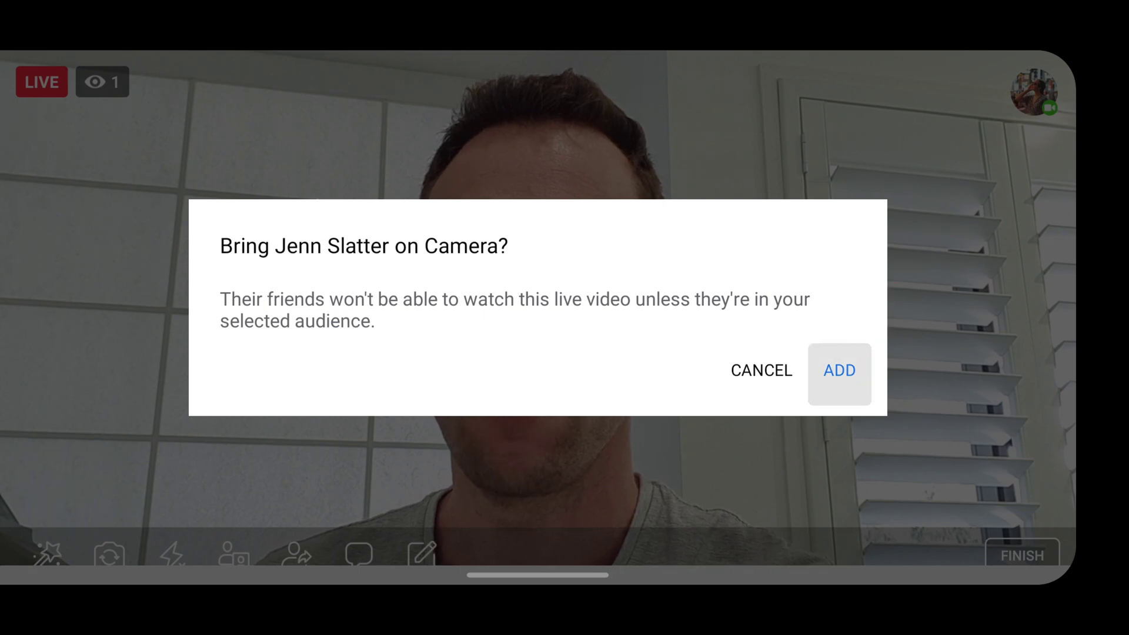
pyautogui.click(839, 370)
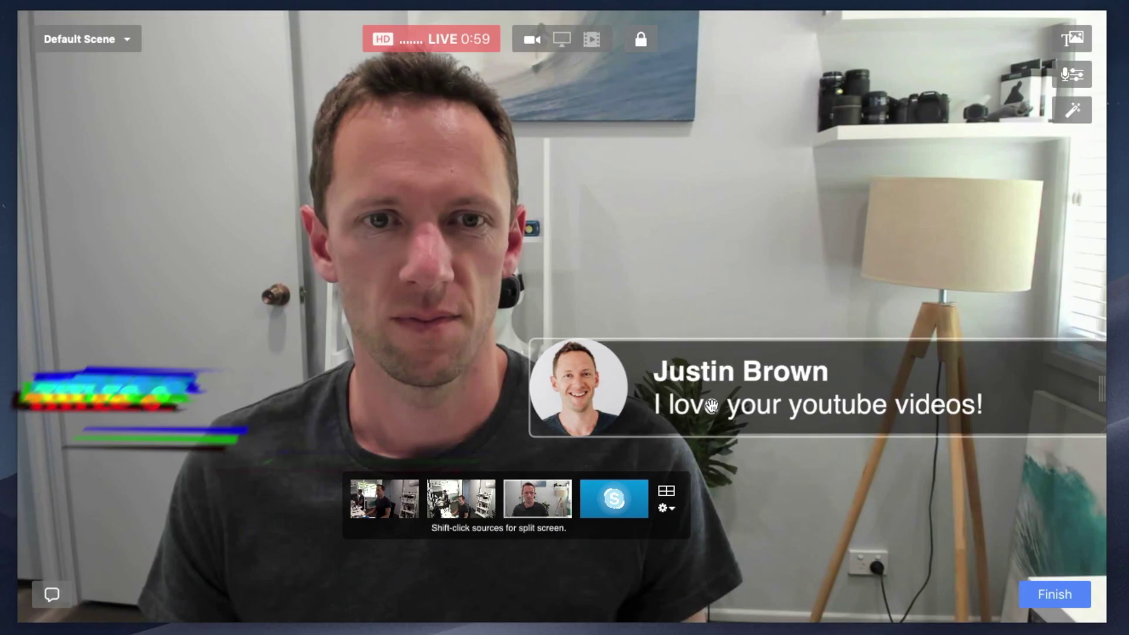
# Try the padded side-by-side layout, then the large-host-with-inset layout.
pyautogui.moveTo(727, 407); pyautogui.dragTo(238, 570)
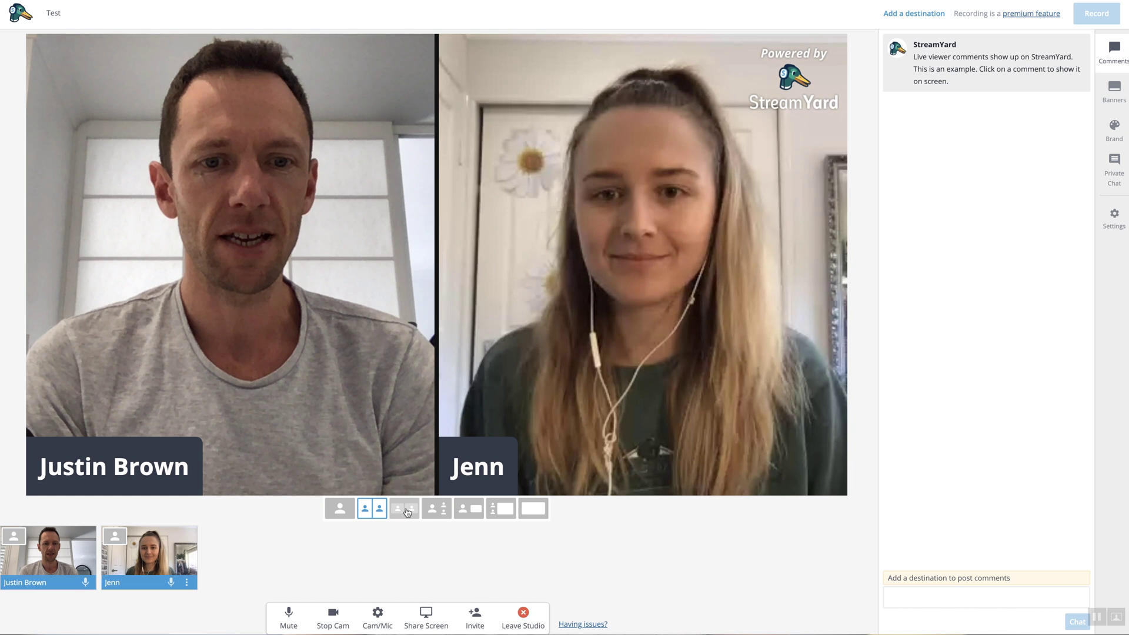
pyautogui.click(405, 510)
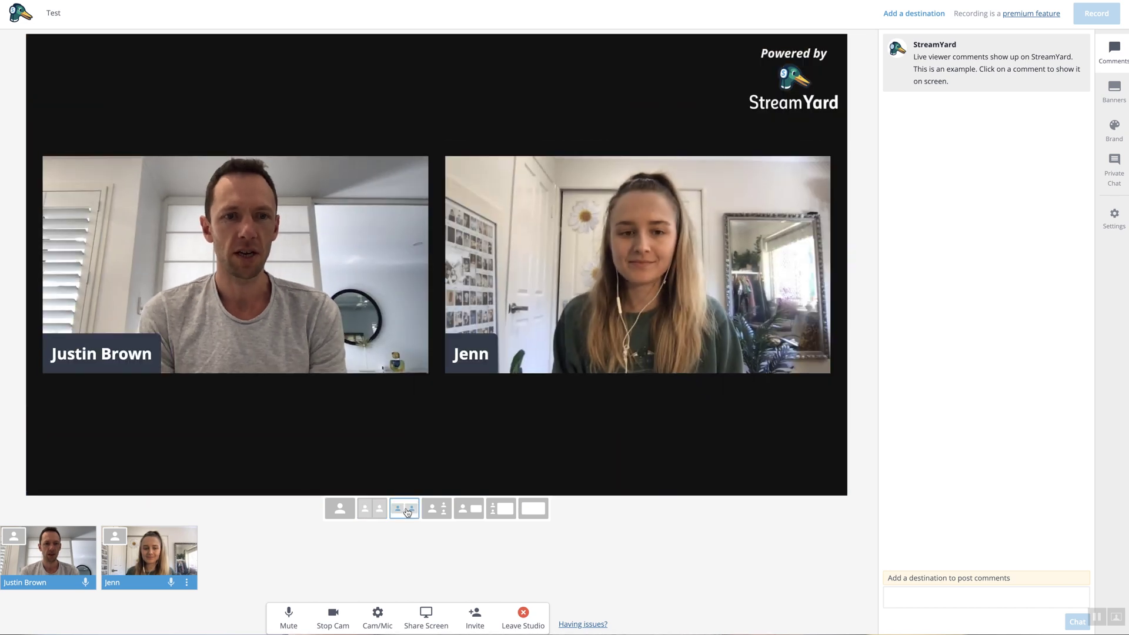
pyautogui.click(438, 516)
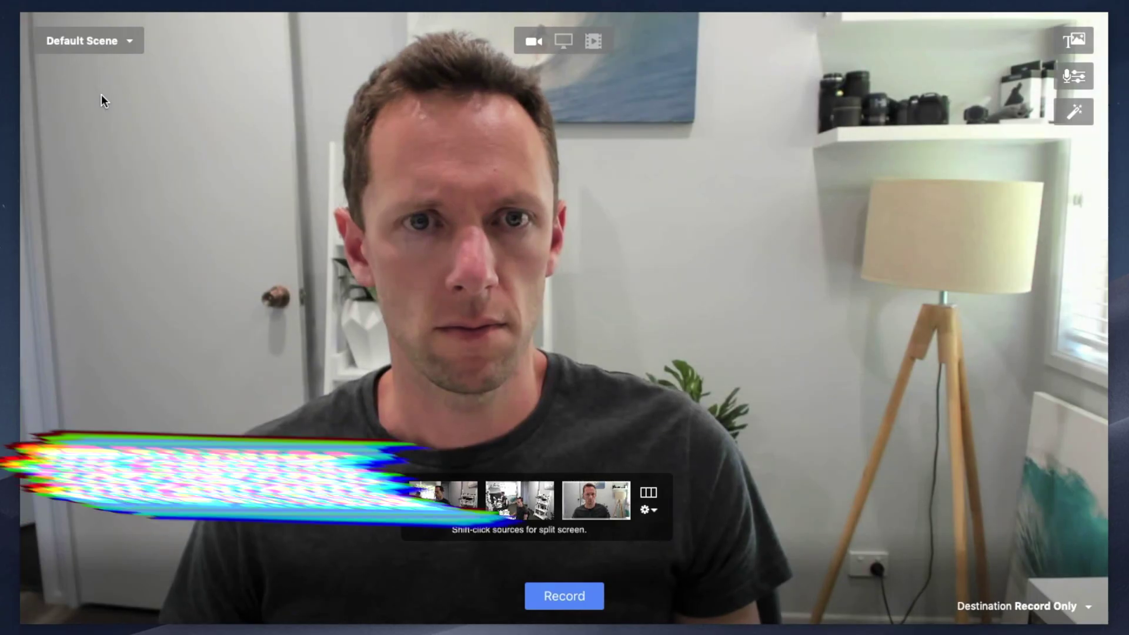
# Switch through the Camera 2, Camera 3 and Screen Share scenes, moving the camera inset to the centre.
pyautogui.click(76, 41)
pyautogui.click(82, 108)
pyautogui.click(76, 41)
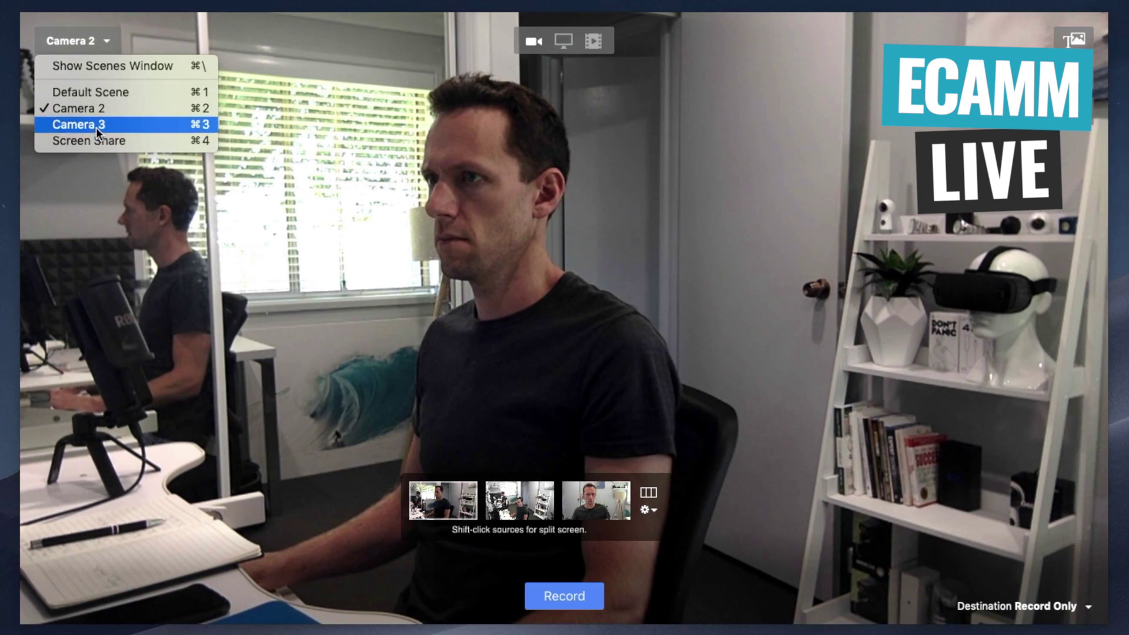
pyautogui.click(97, 124)
pyautogui.click(76, 41)
pyautogui.click(88, 141)
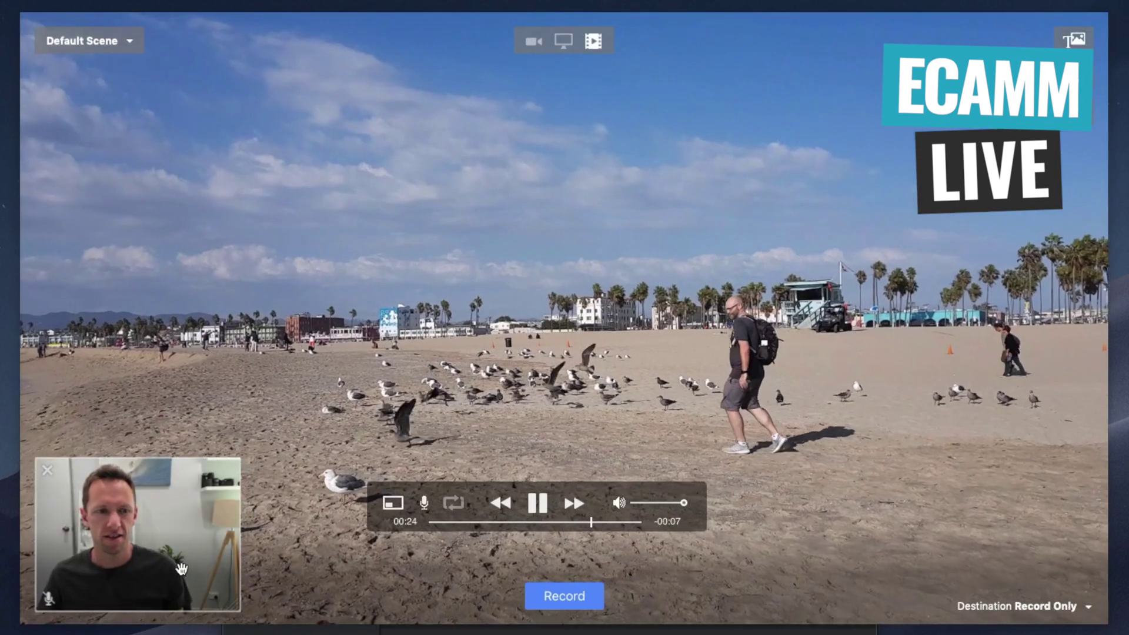
pyautogui.moveTo(192, 567); pyautogui.dragTo(179, 146)
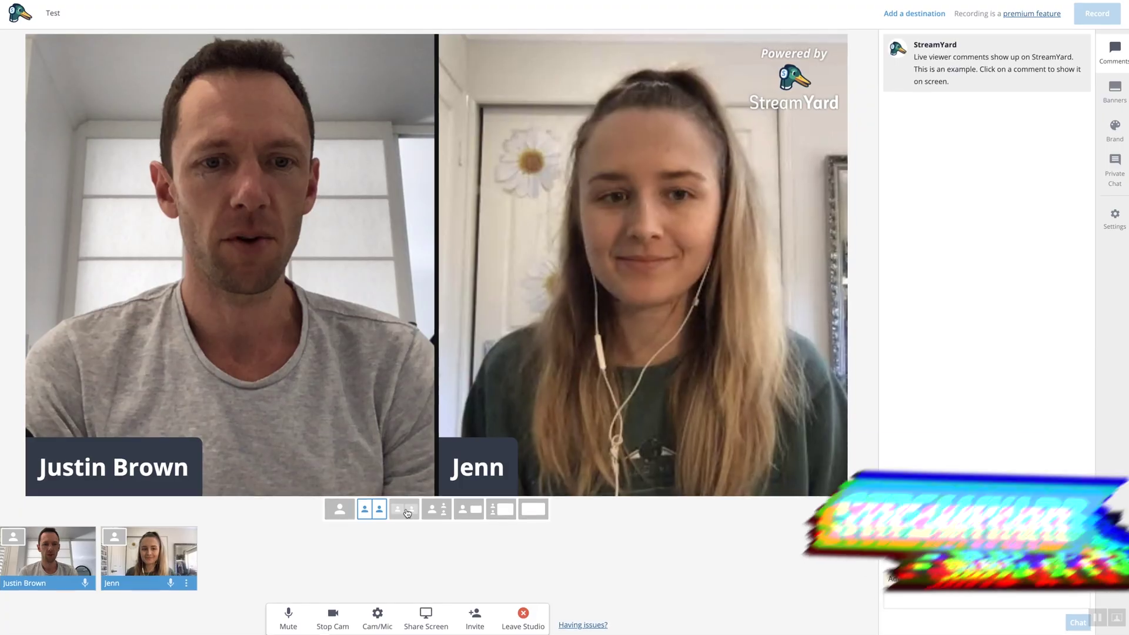
# Cycle through full side-by-side, host-large and host-only layouts, ending on side-by-side.
pyautogui.click(409, 516)
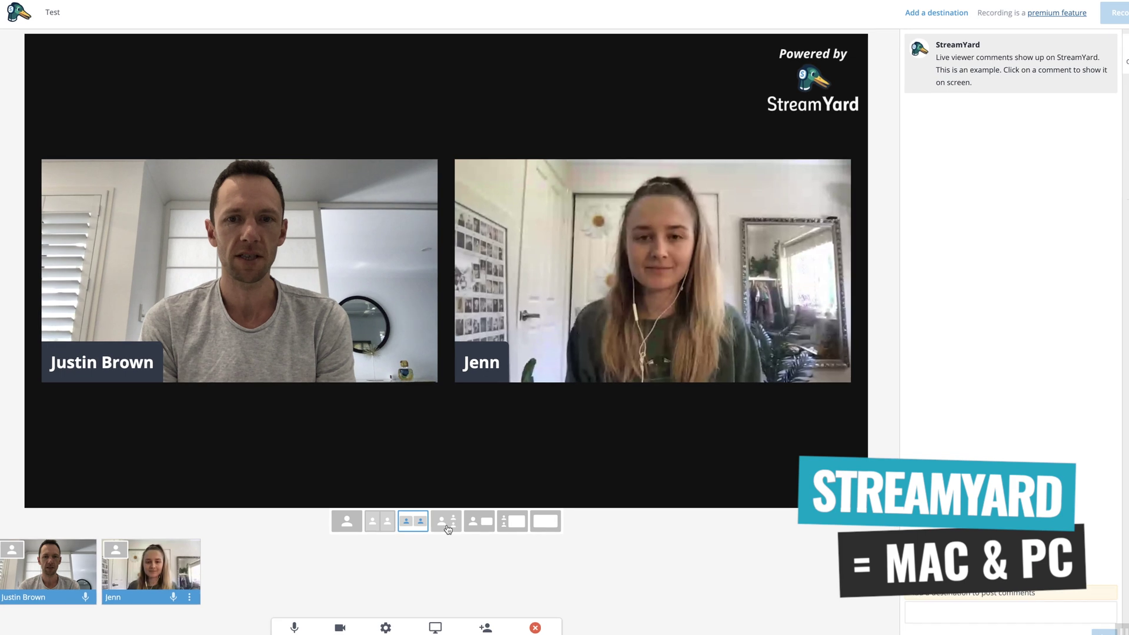
pyautogui.click(440, 516)
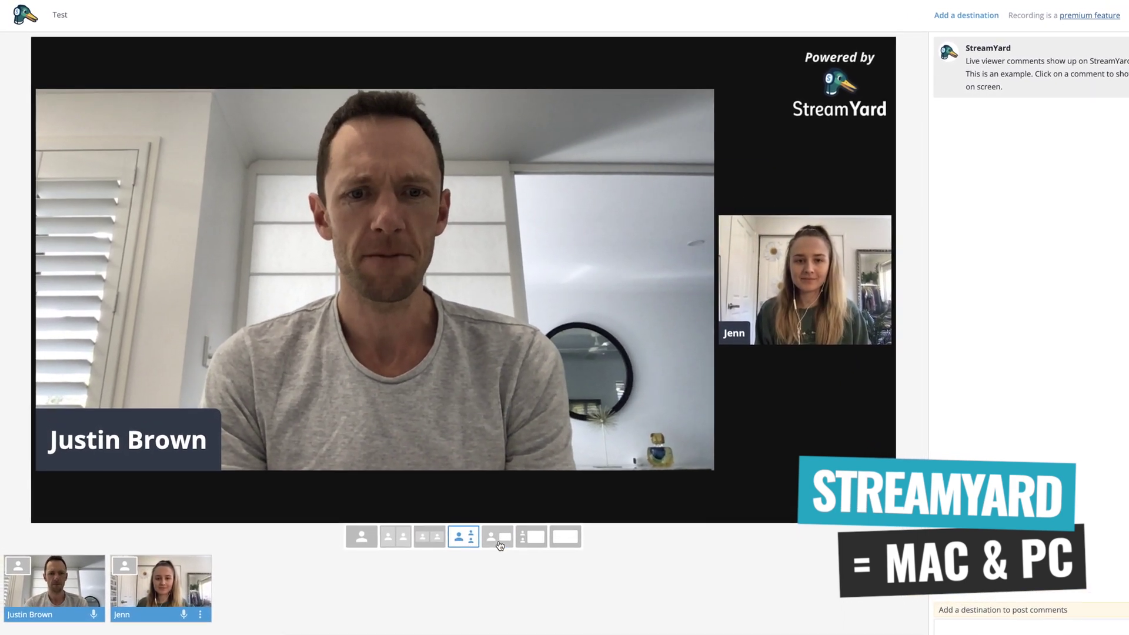
pyautogui.click(355, 528)
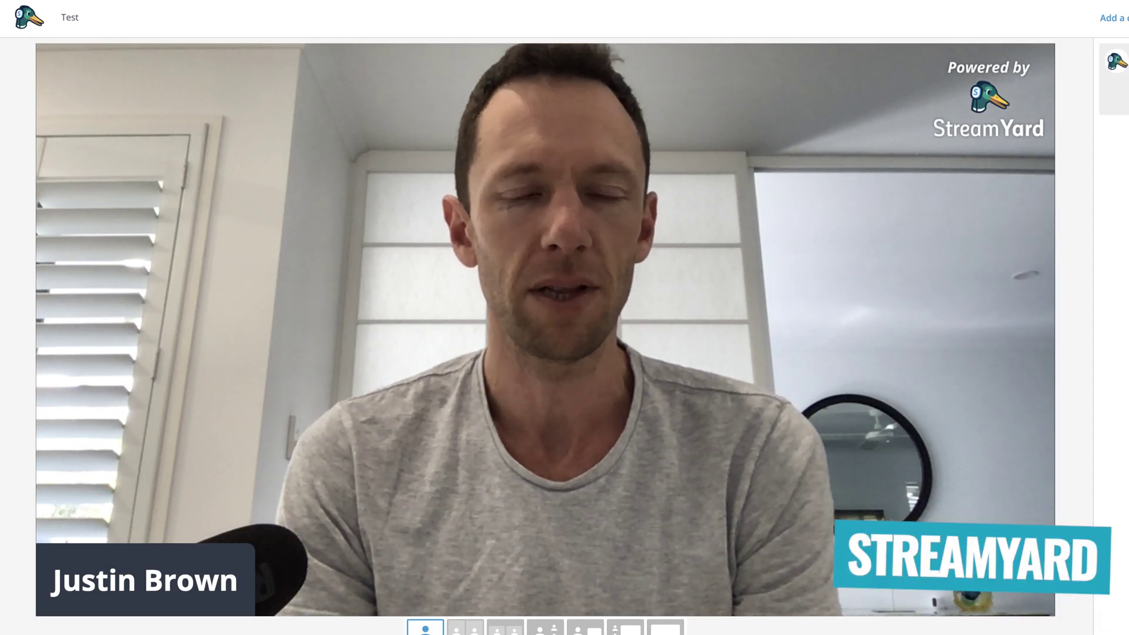
pyautogui.click(465, 628)
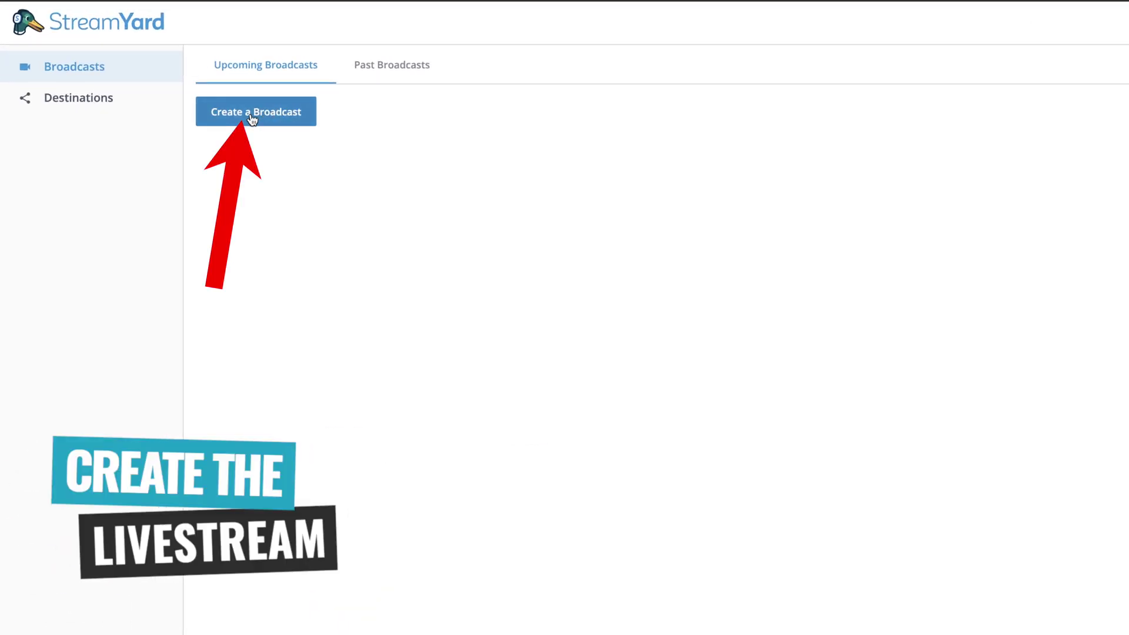
# Create a new record-only broadcast with no streaming destination and start entering its title.
pyautogui.click(252, 118)
pyautogui.click(604, 140)
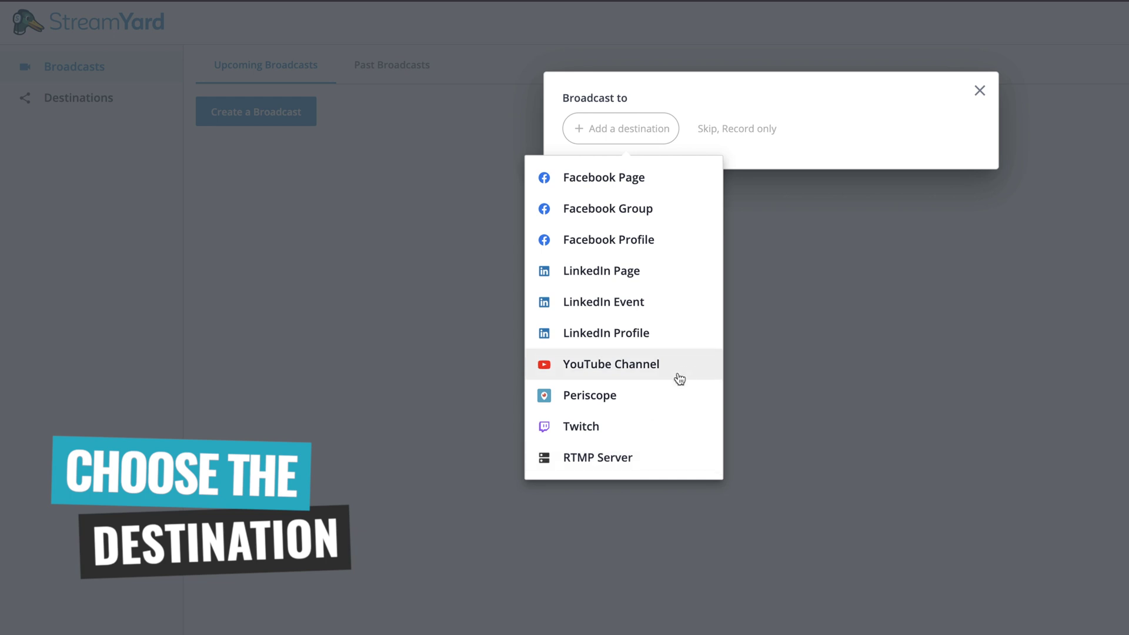
pyautogui.click(800, 164)
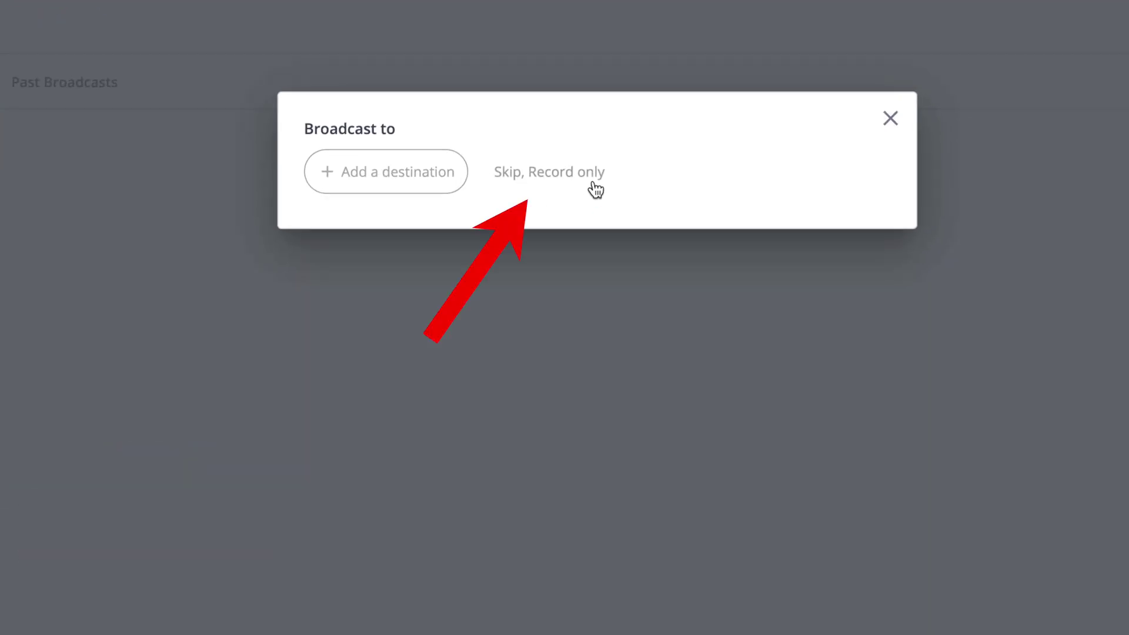
pyautogui.click(566, 177)
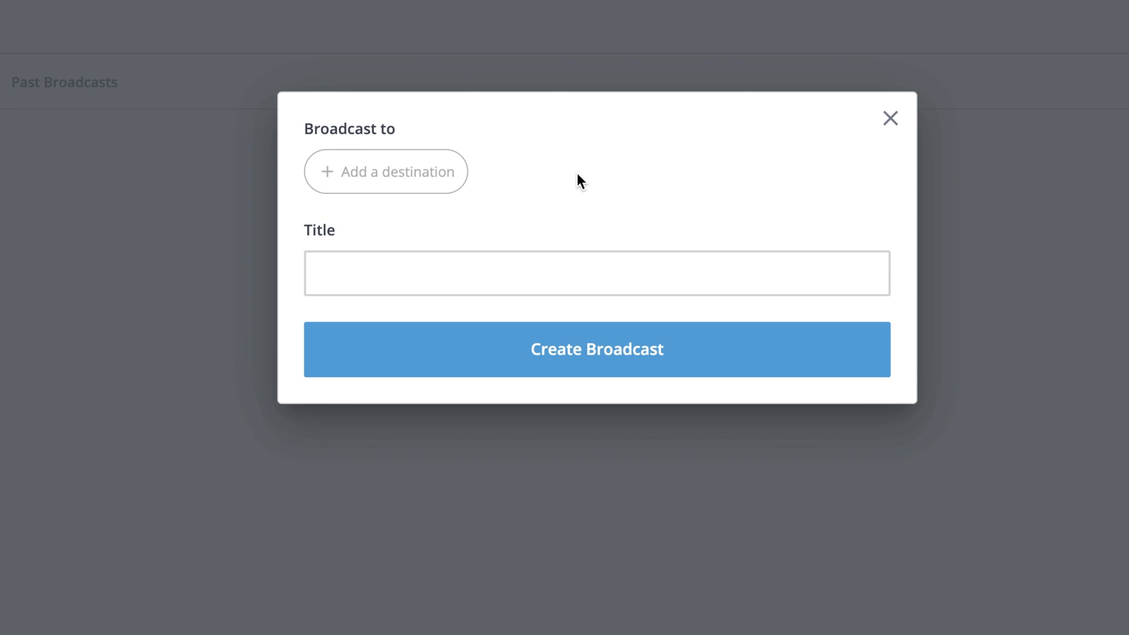
pyautogui.click(539, 282)
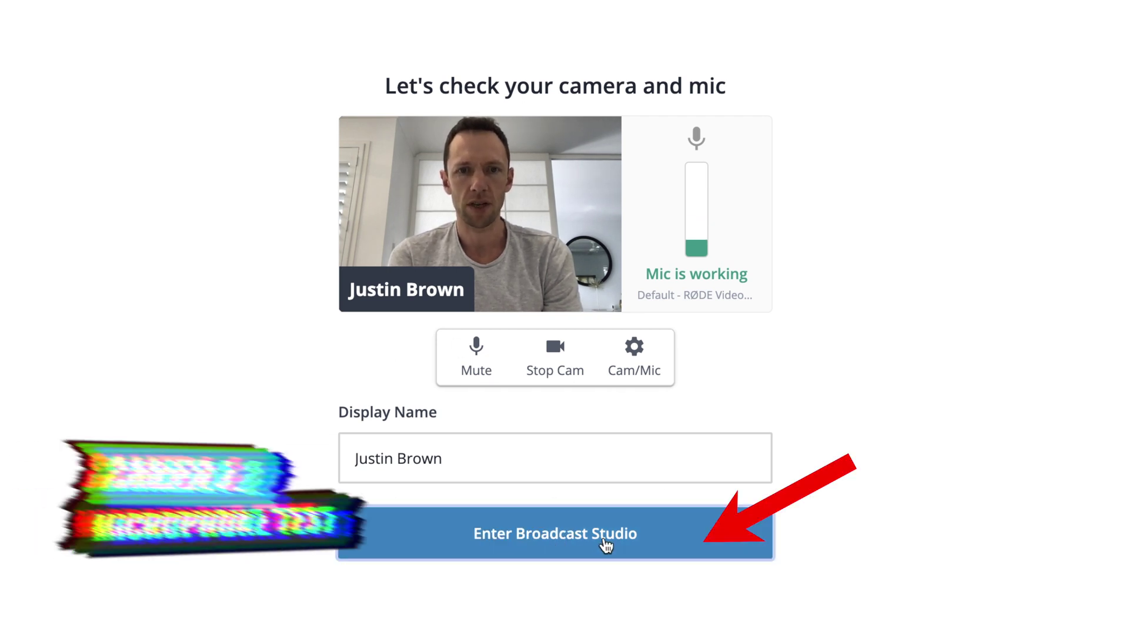
# Enter the broadcast studio and add the host's camera and audio to the stage.
pyautogui.click(605, 546)
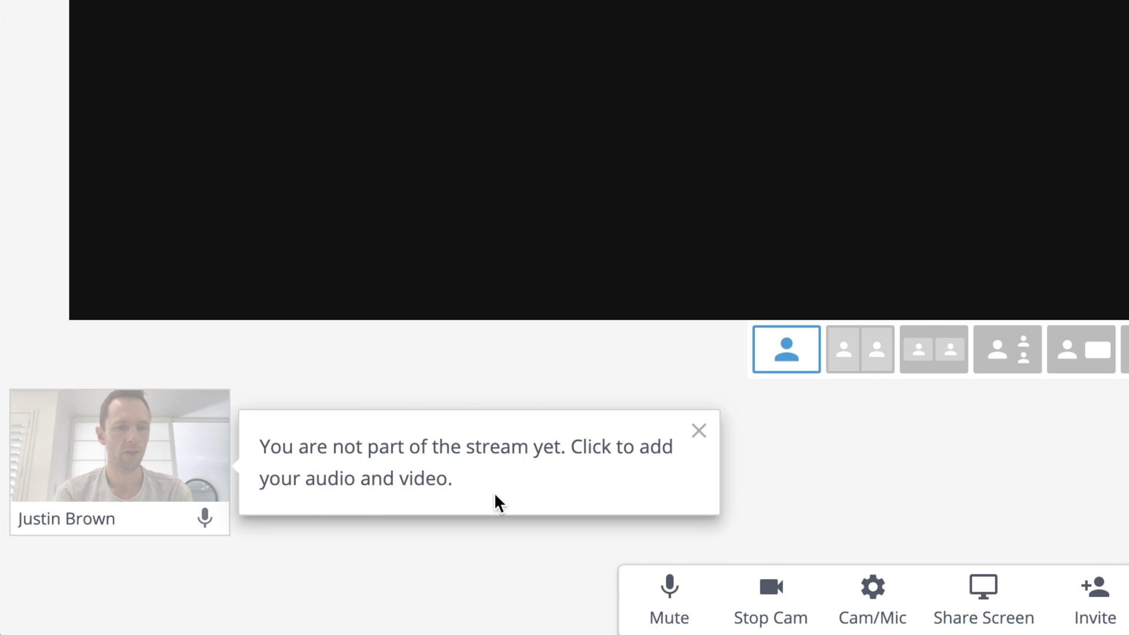
pyautogui.moveTo(161, 470)
pyautogui.click(137, 456)
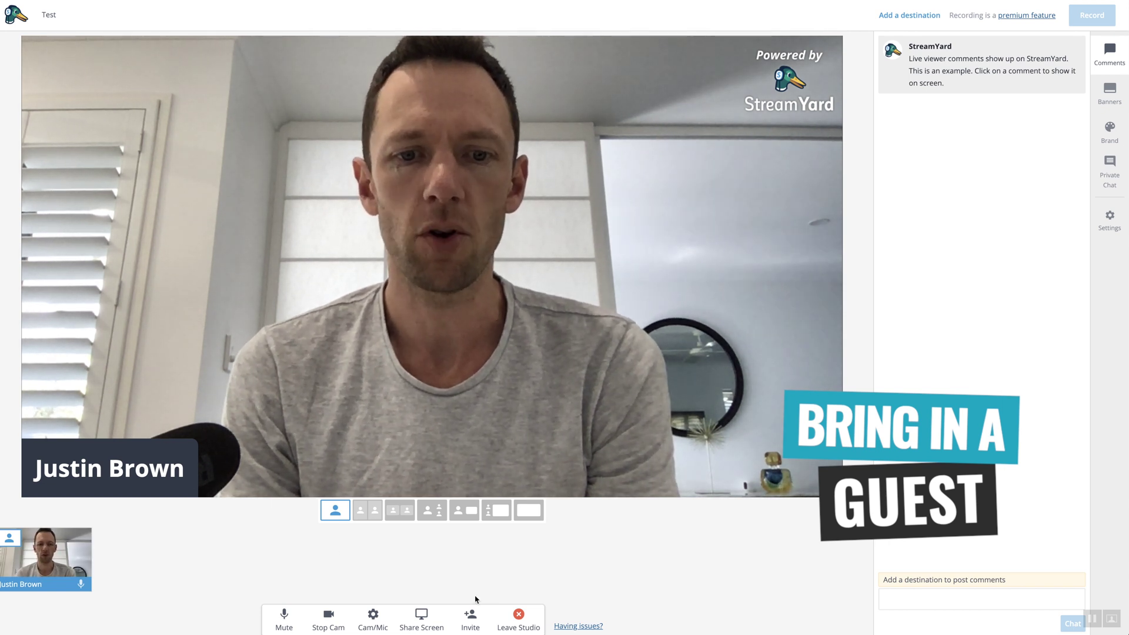
# Open the guest invite options to share the studio link, then close the invitation window.
pyautogui.click(470, 615)
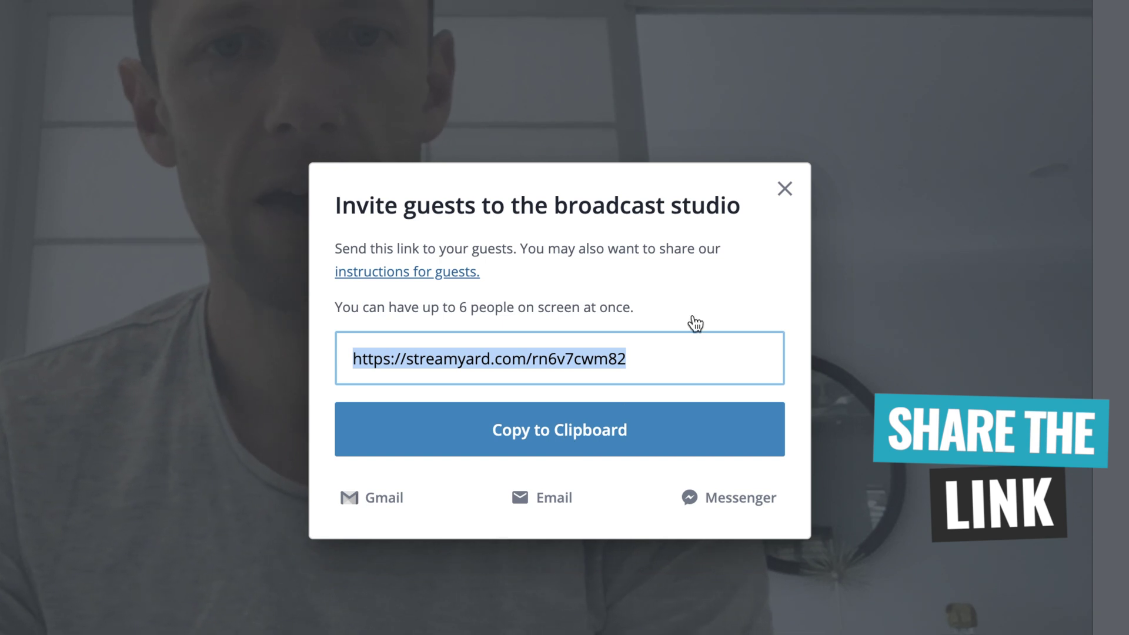
pyautogui.click(788, 192)
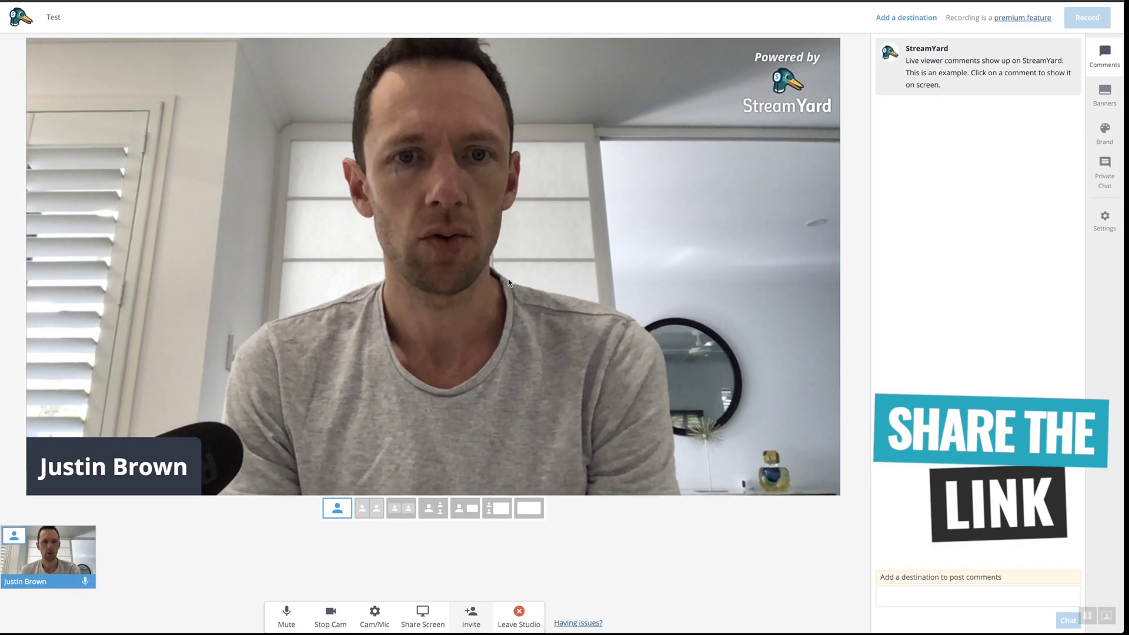
pyautogui.moveTo(326, 618)
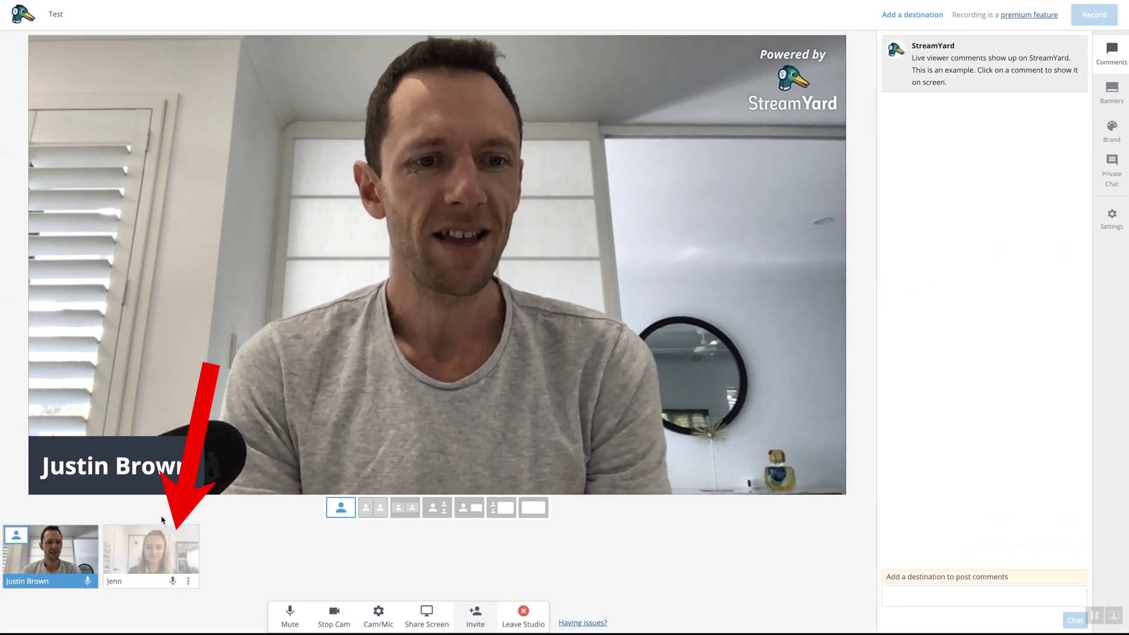
# Add the guest to the stage, then try the small-tiles-on-black and host-large layouts.
pyautogui.moveTo(177, 555)
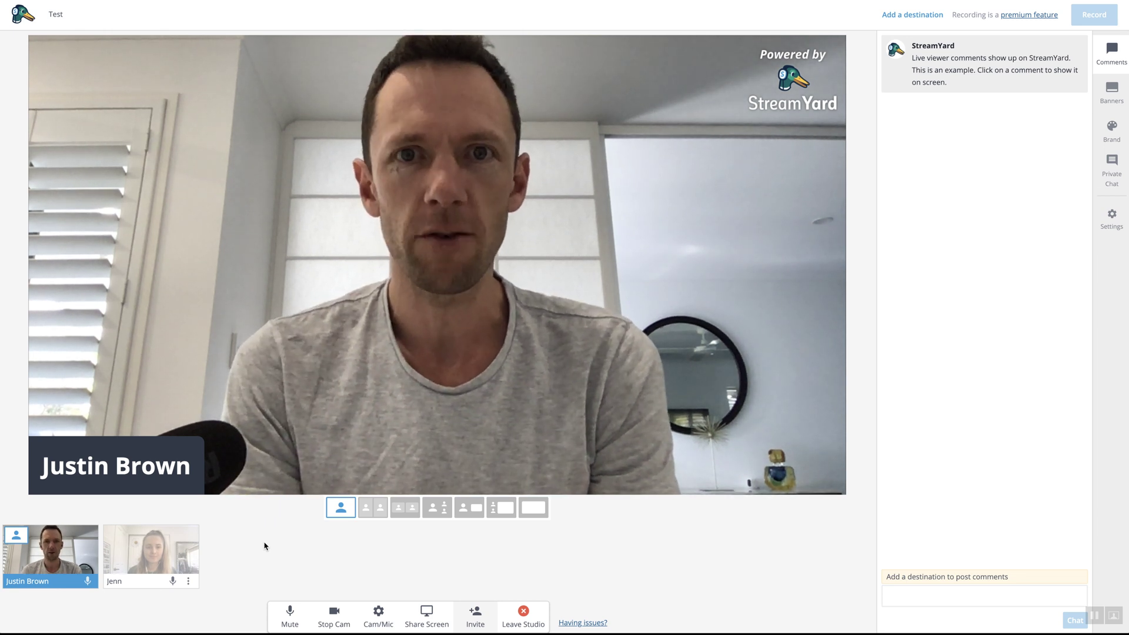
pyautogui.click(152, 547)
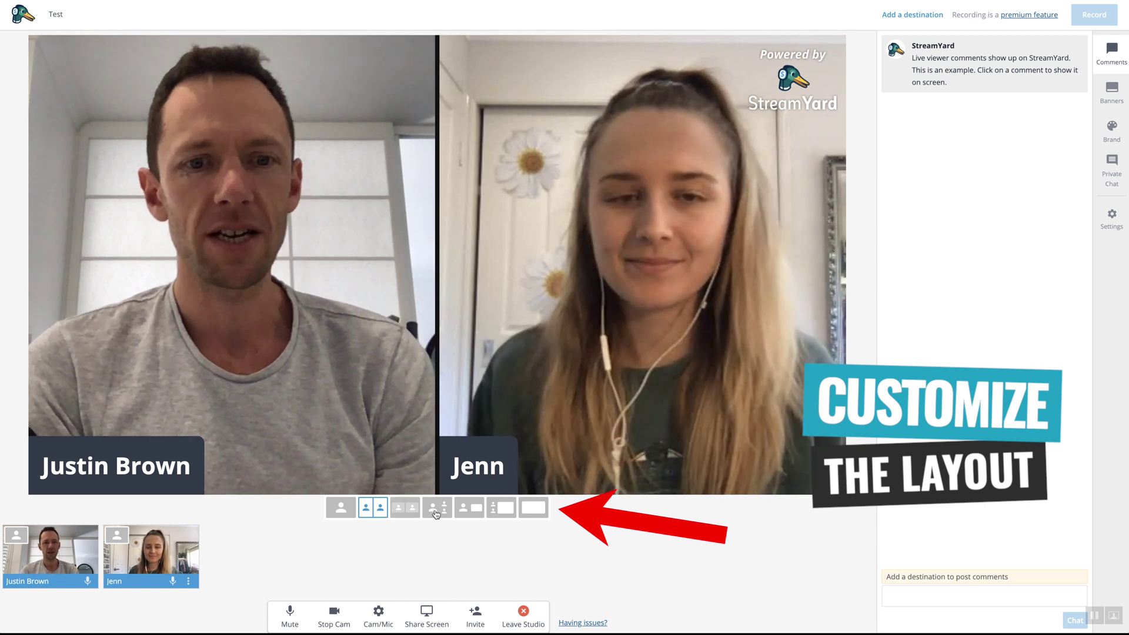
pyautogui.click(406, 509)
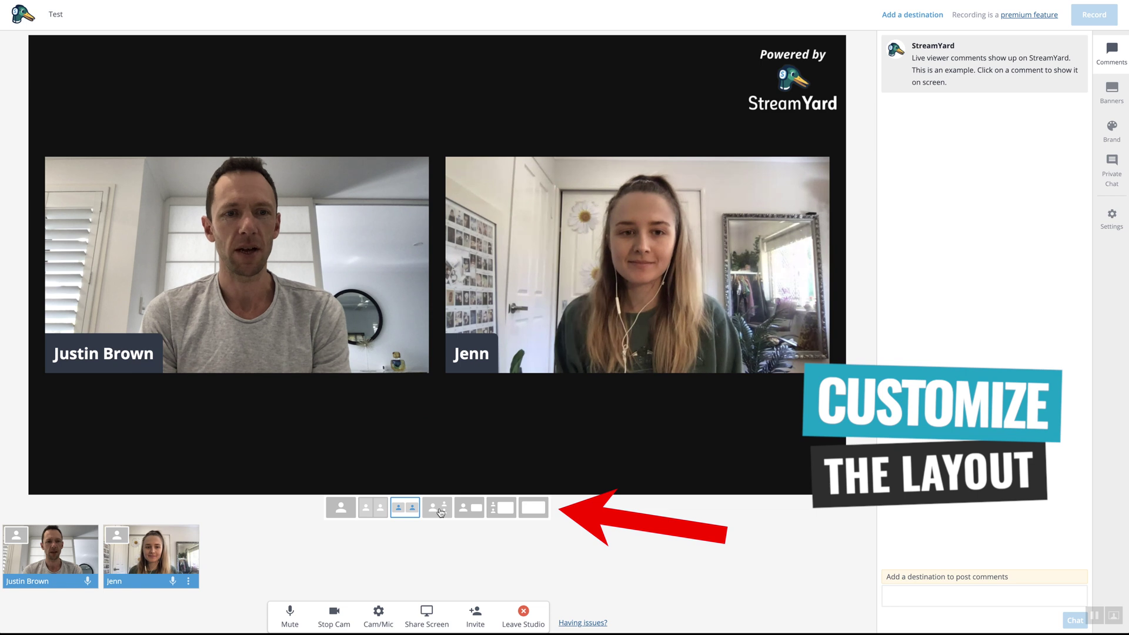
pyautogui.click(469, 511)
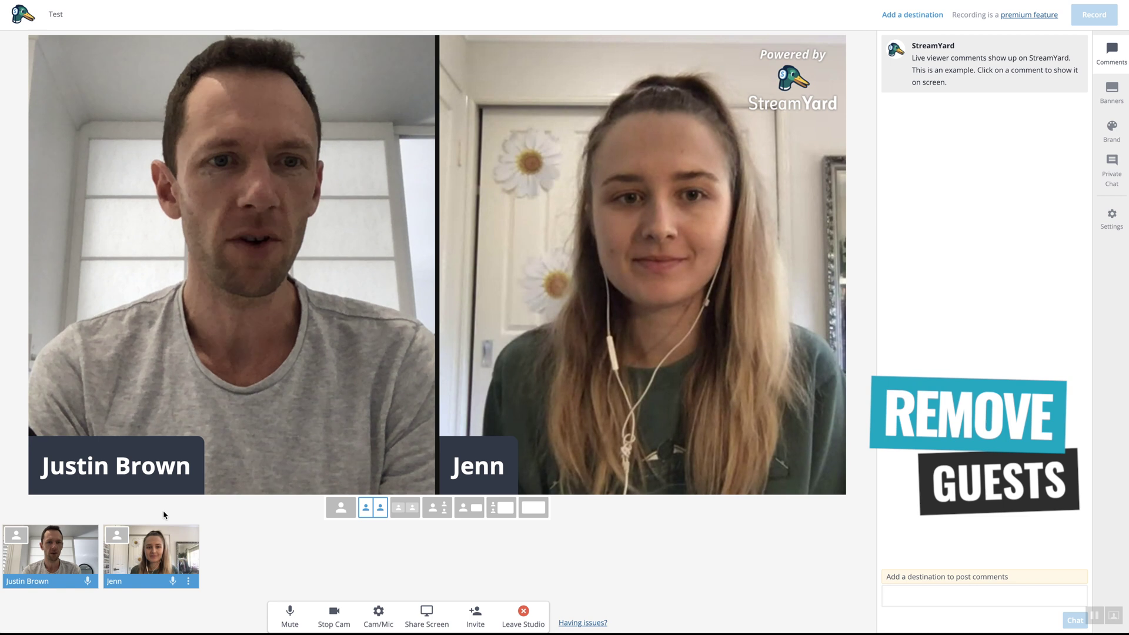
pyautogui.moveTo(176, 555)
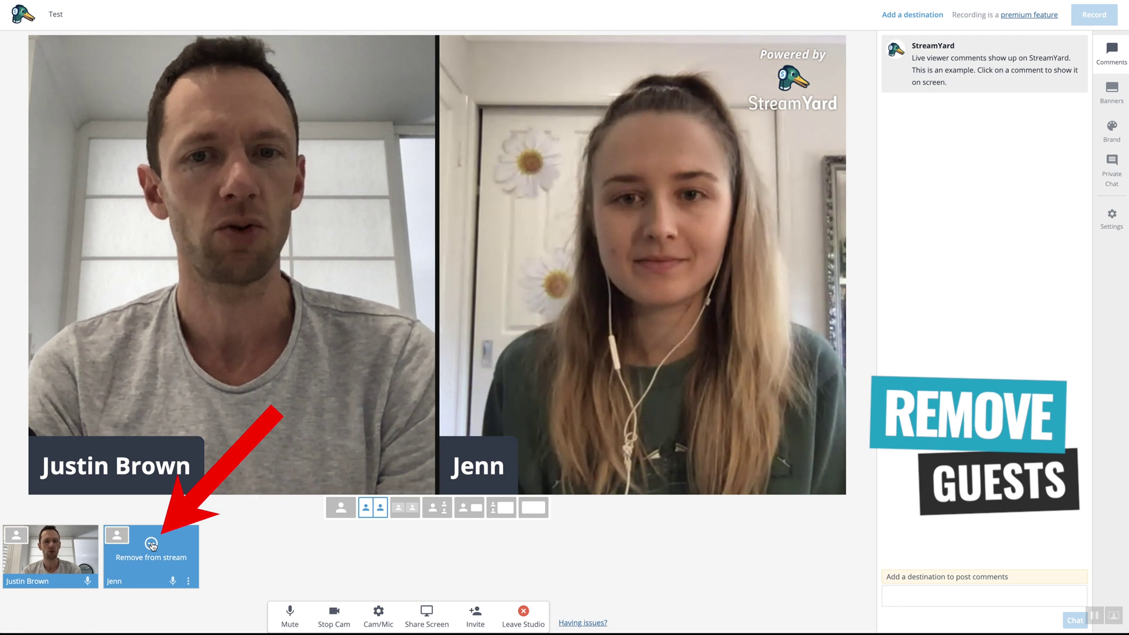
pyautogui.click(152, 546)
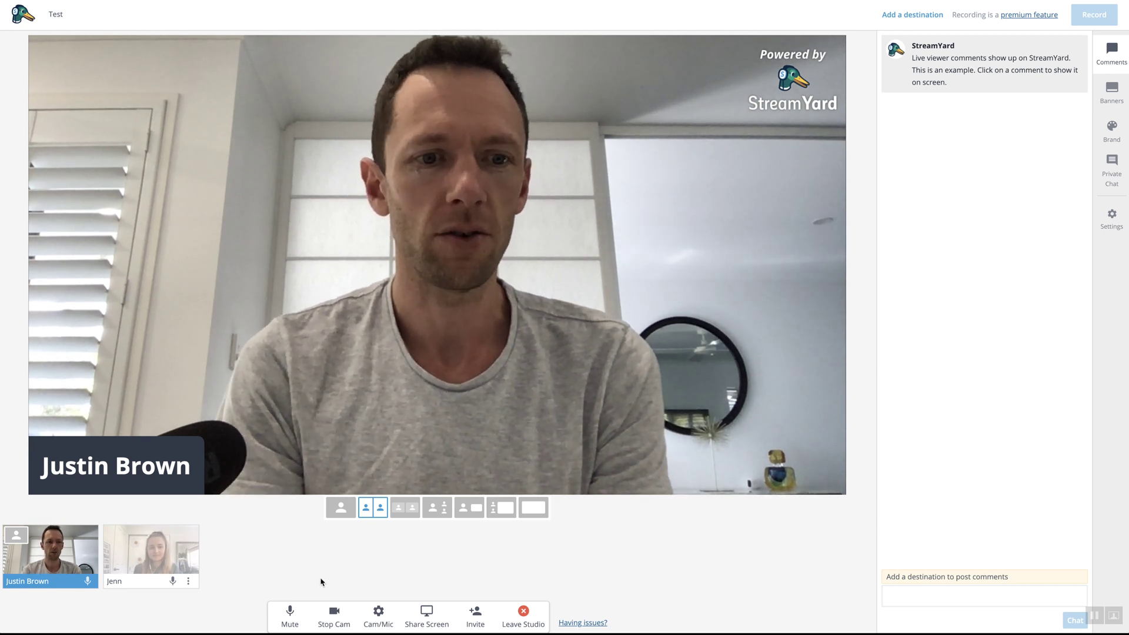
pyautogui.click(189, 583)
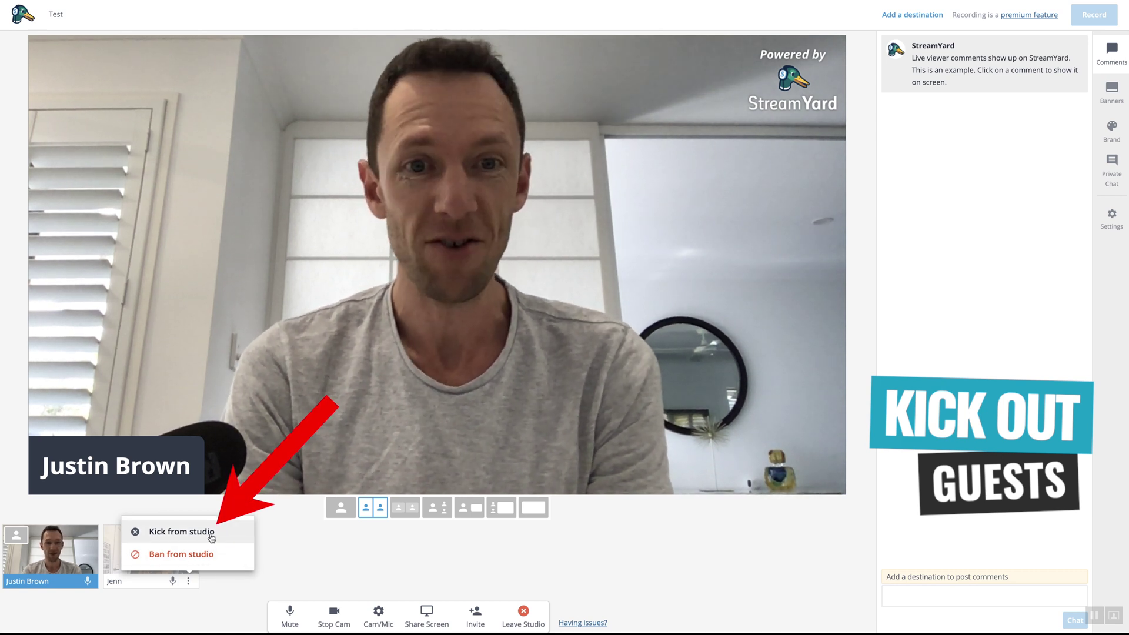
pyautogui.click(301, 555)
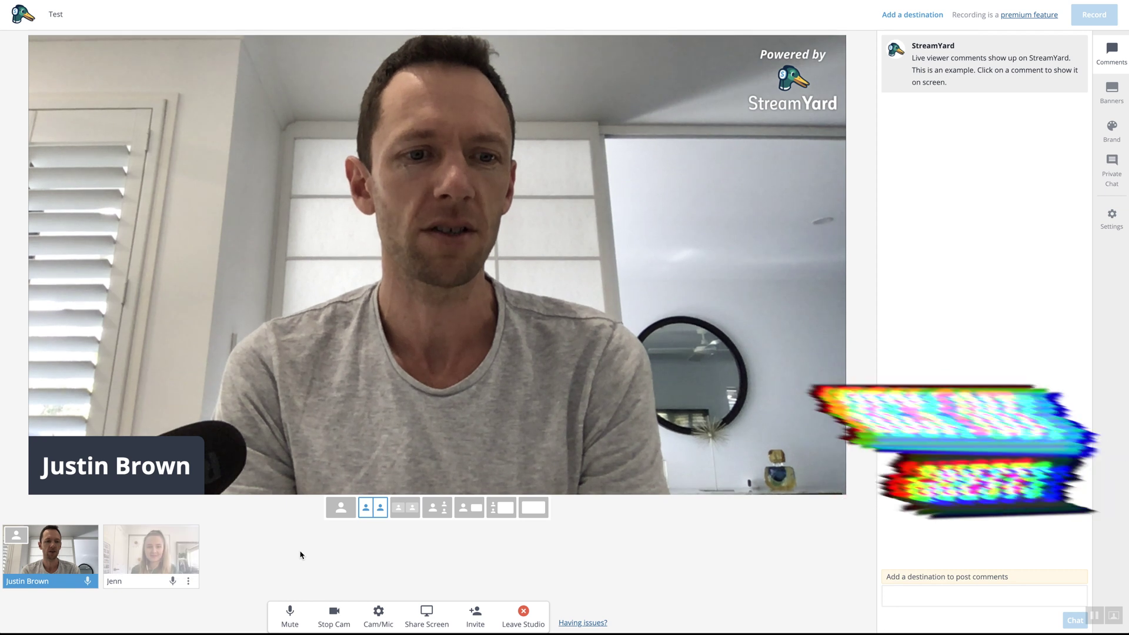
pyautogui.click(151, 545)
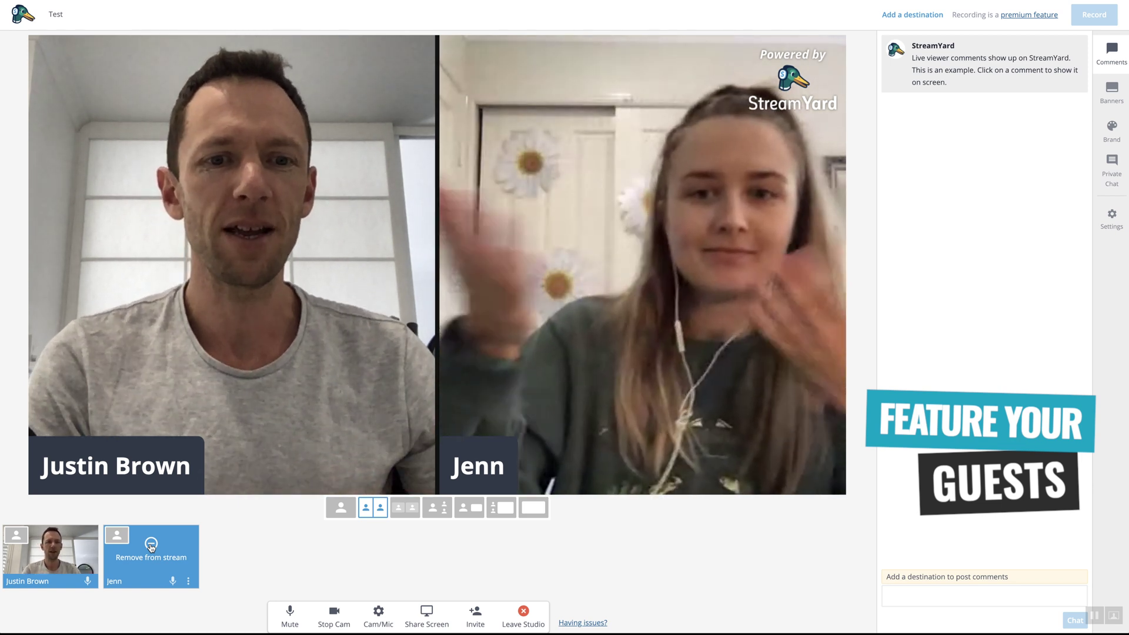
# Take the host's tile off the StreamYard stage to feature the guest, then restore the side-by-side layout.
pyautogui.moveTo(52, 554)
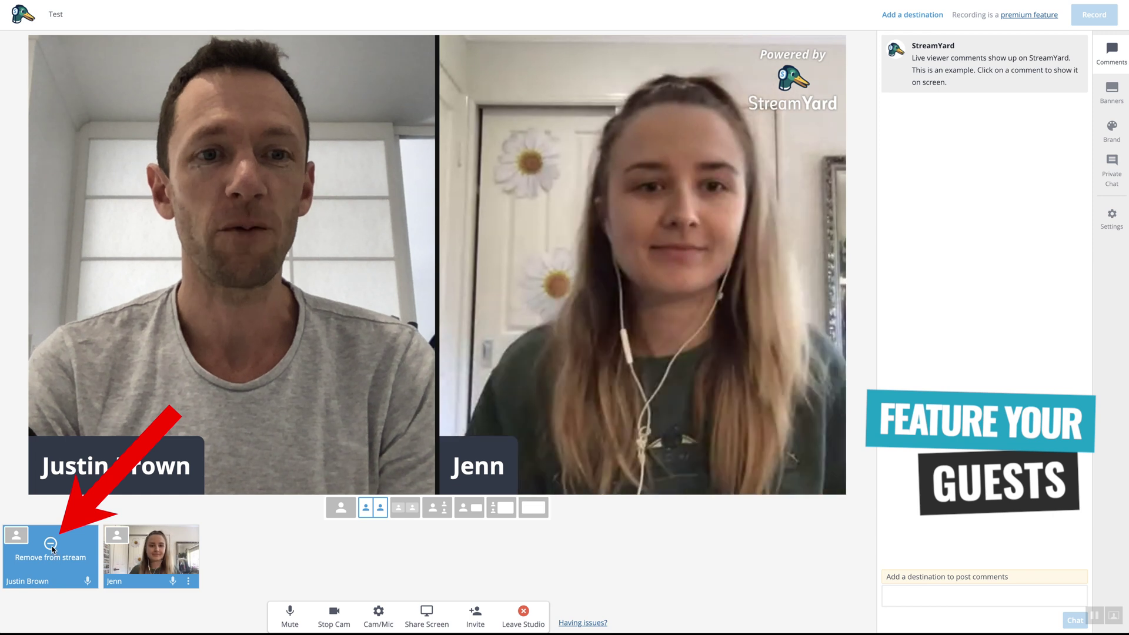
pyautogui.click(51, 547)
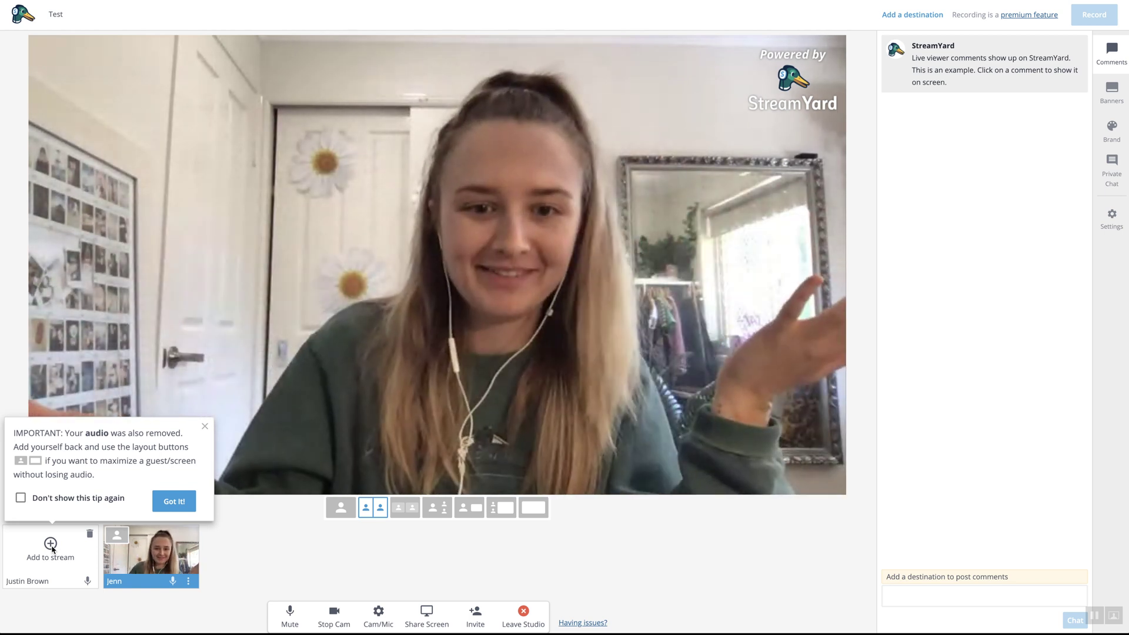
pyautogui.click(51, 546)
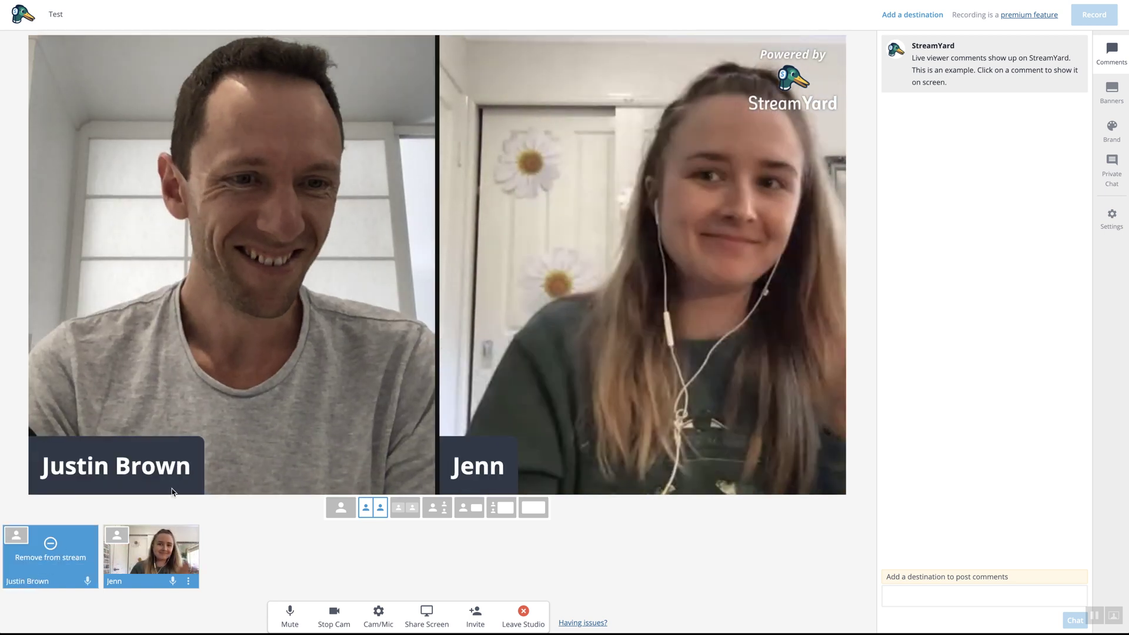